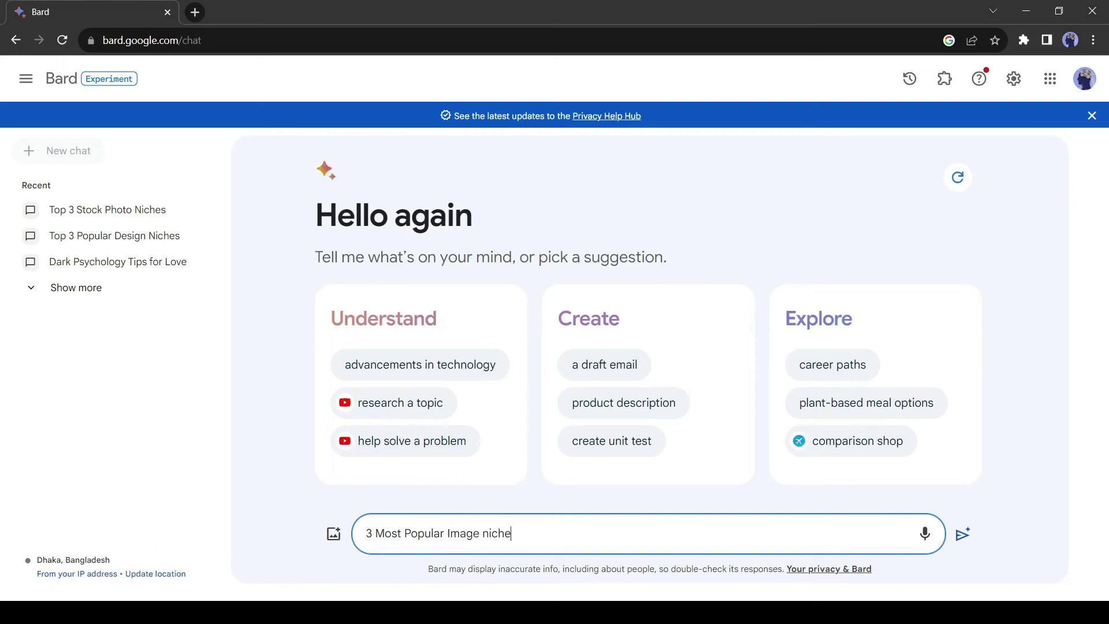
Step: Ask Bard for the 3 most popular image niches in marketplaces and view its answer
type("Marketplaces")
key("Return")
scroll(442, 347, "down", 1)
scroll(404, 306, "up", 1)
Step: Read through the article's list of text-to-image AI tools, from Dall-E 2 and Midjourney to Adobe Firefly and DeepAI
scroll(523, 377, "down", 10)
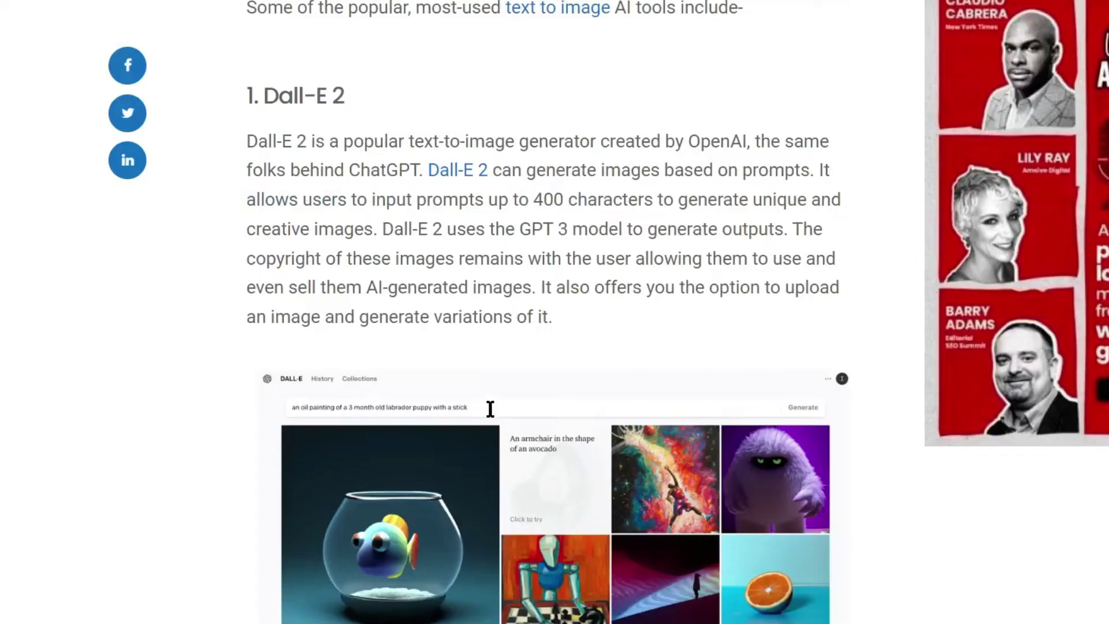
scroll(490, 409, "down", 20)
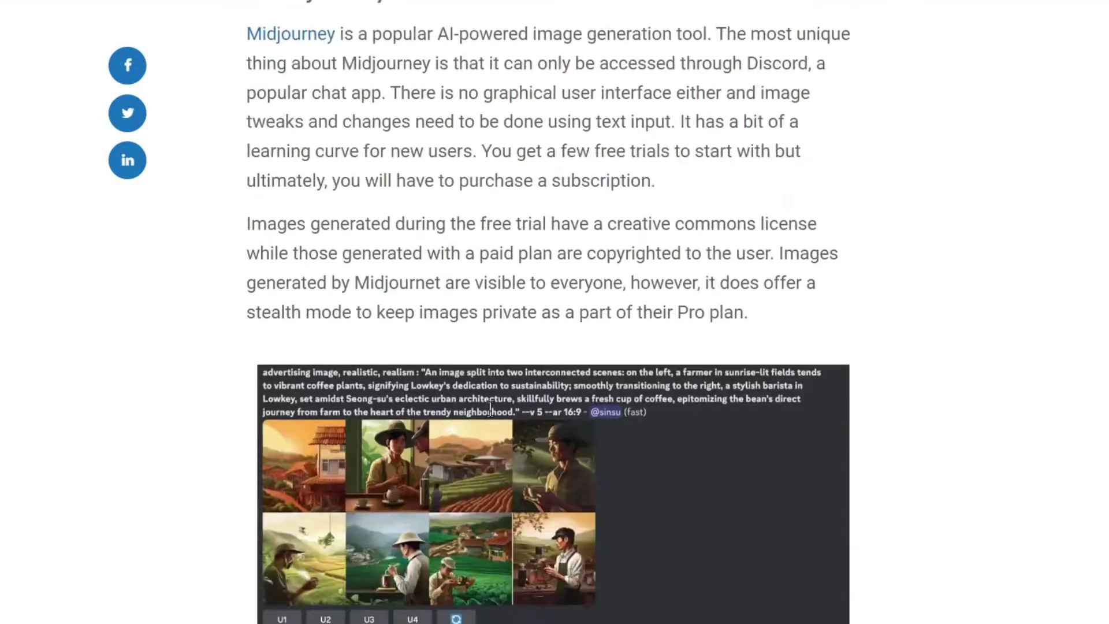
scroll(490, 409, "down", 10)
scroll(490, 409, "down", 20)
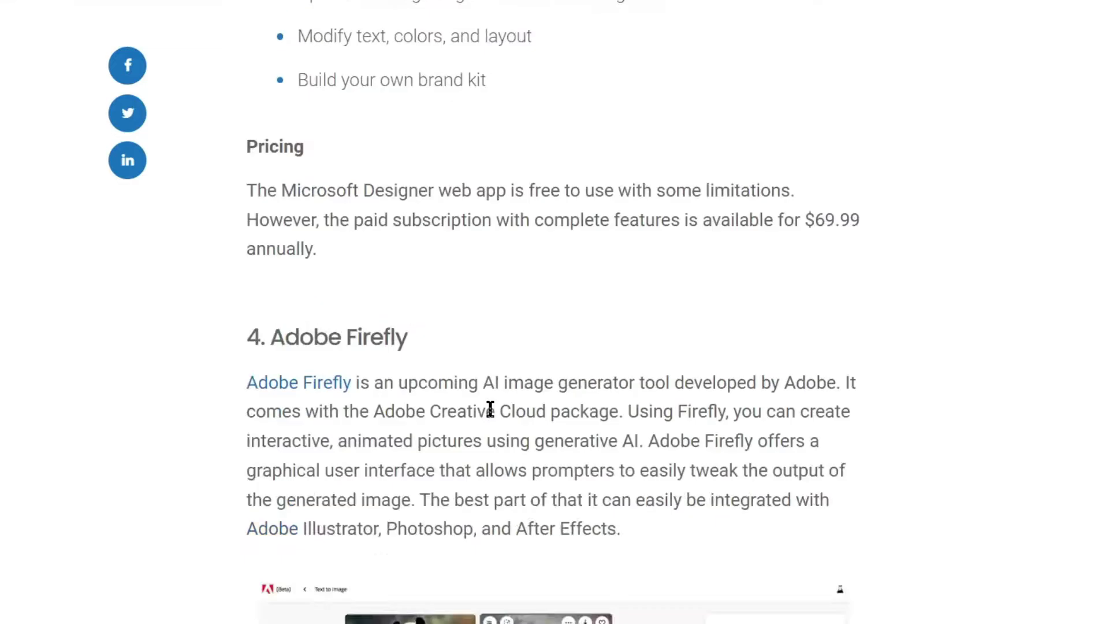
scroll(490, 409, "down", 12)
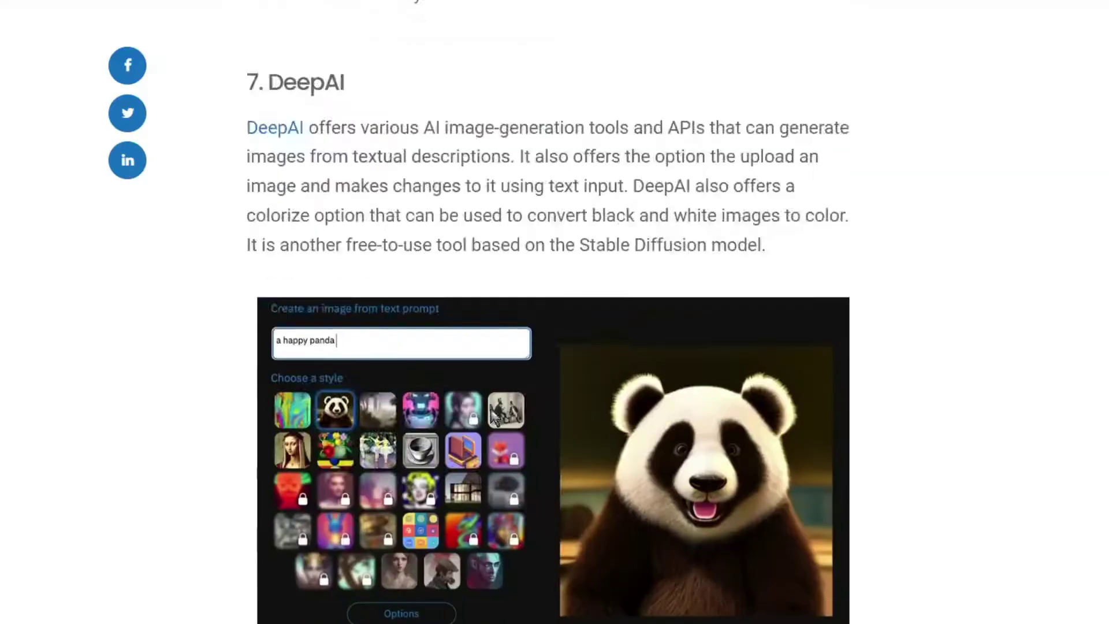
scroll(495, 416, "down", 5)
scroll(494, 416, "down", 18)
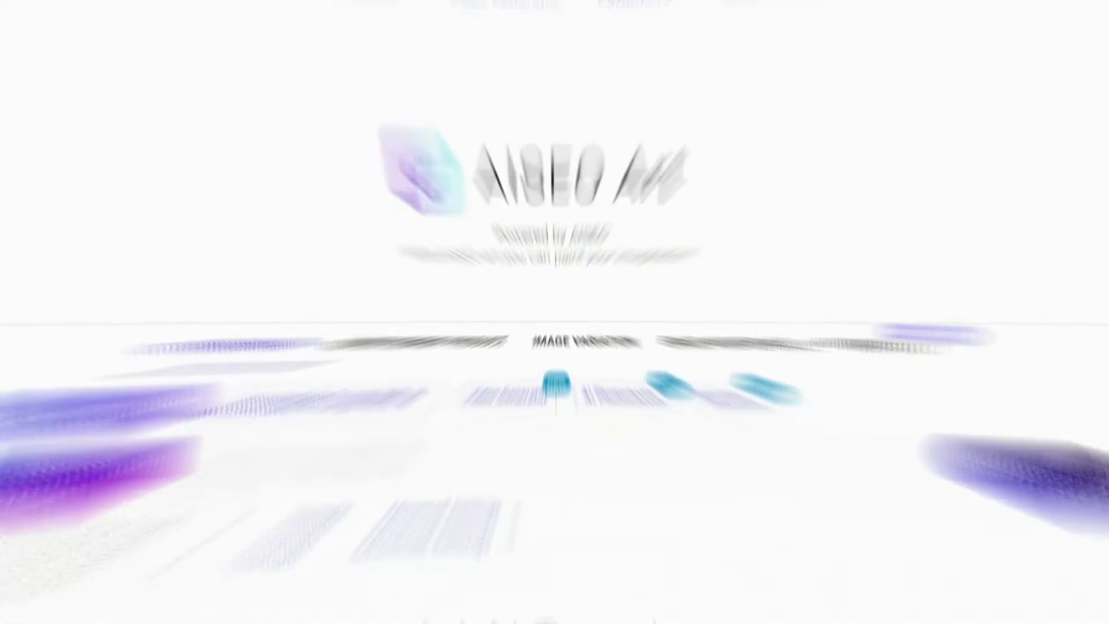
Step: Browse the Artful AI Templates gallery on the AISEO Art site
scroll(525, 341, "down", 19)
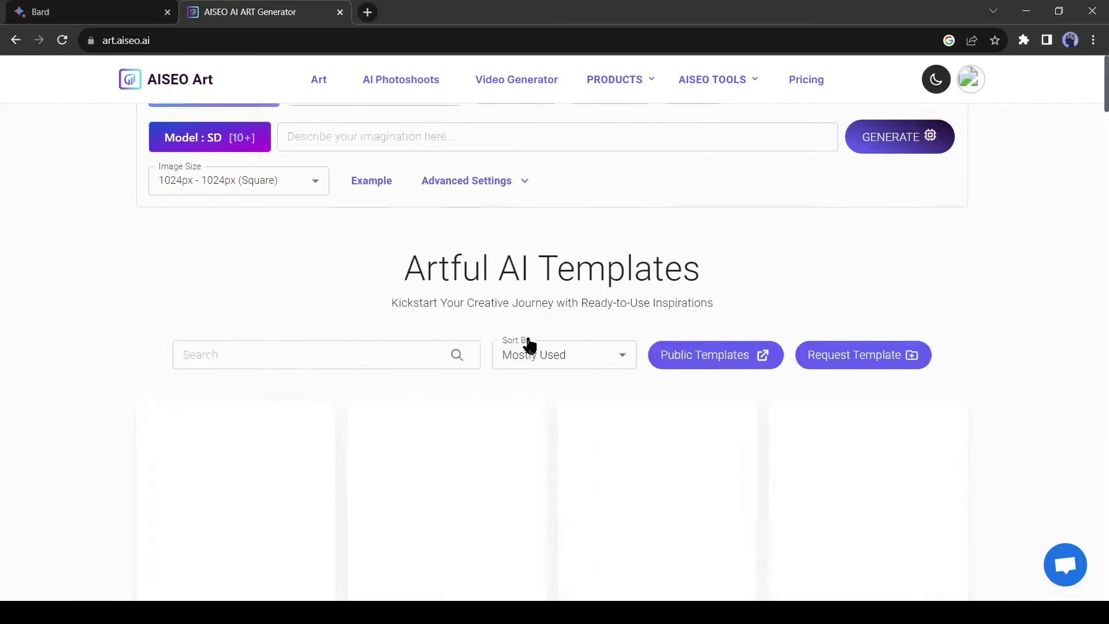
scroll(117, 355, "down", 20)
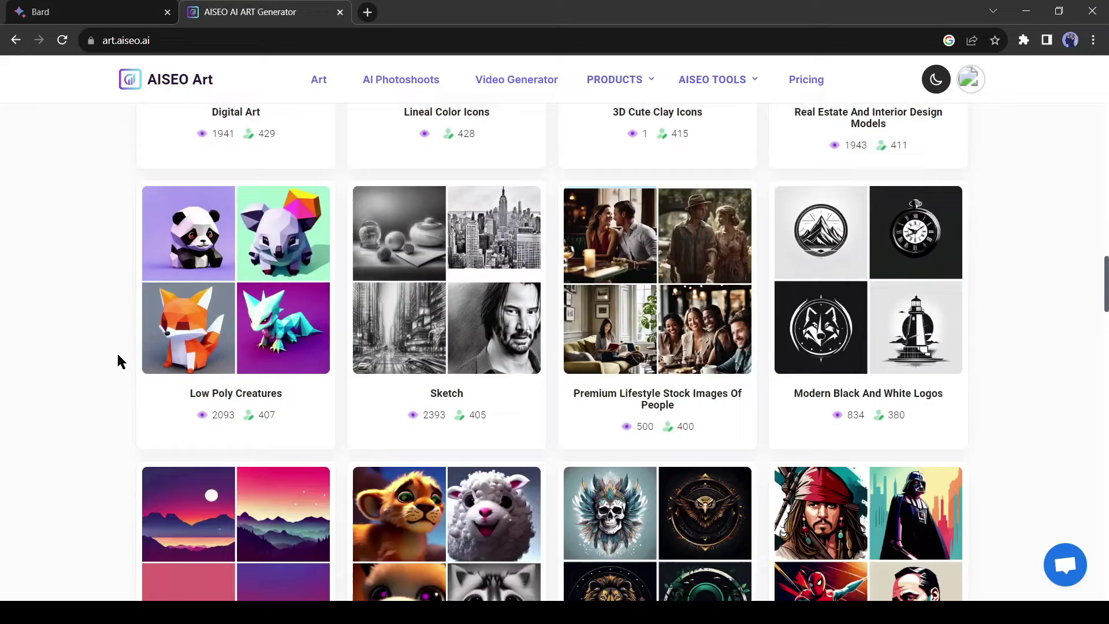
scroll(72, 353, "down", 8)
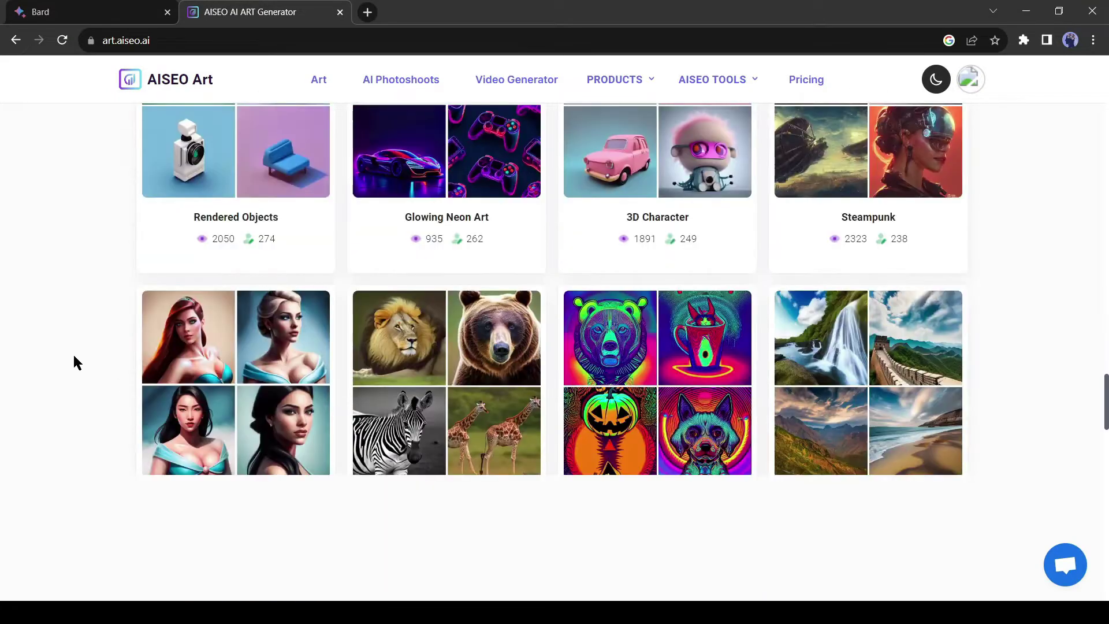
scroll(1065, 408, "down", 5)
scroll(1097, 372, "down", 4)
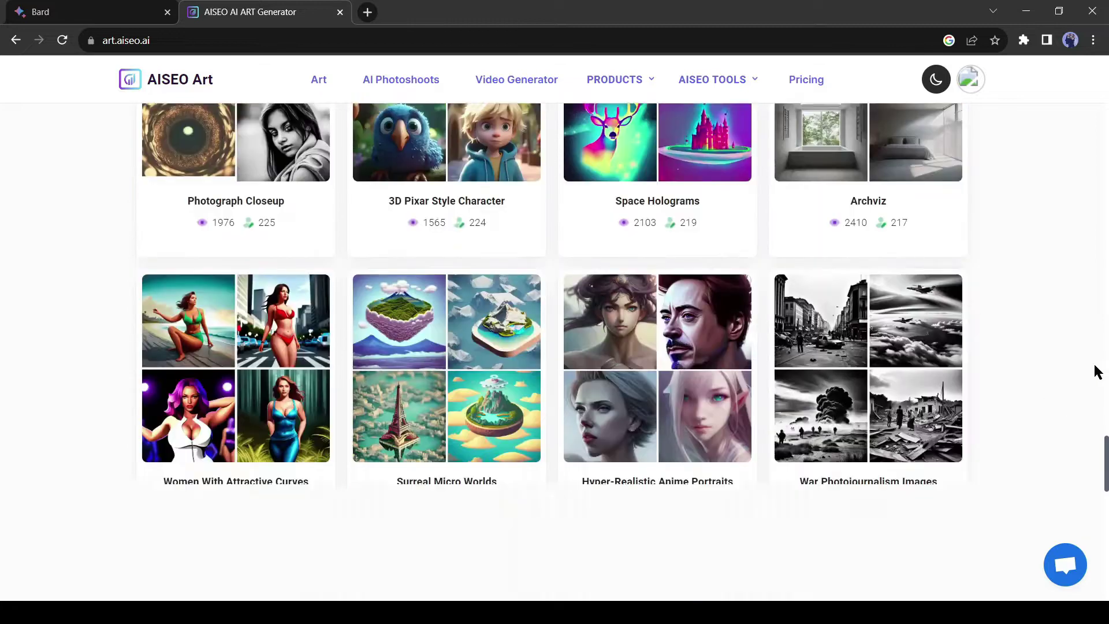
scroll(1098, 372, "up", 20)
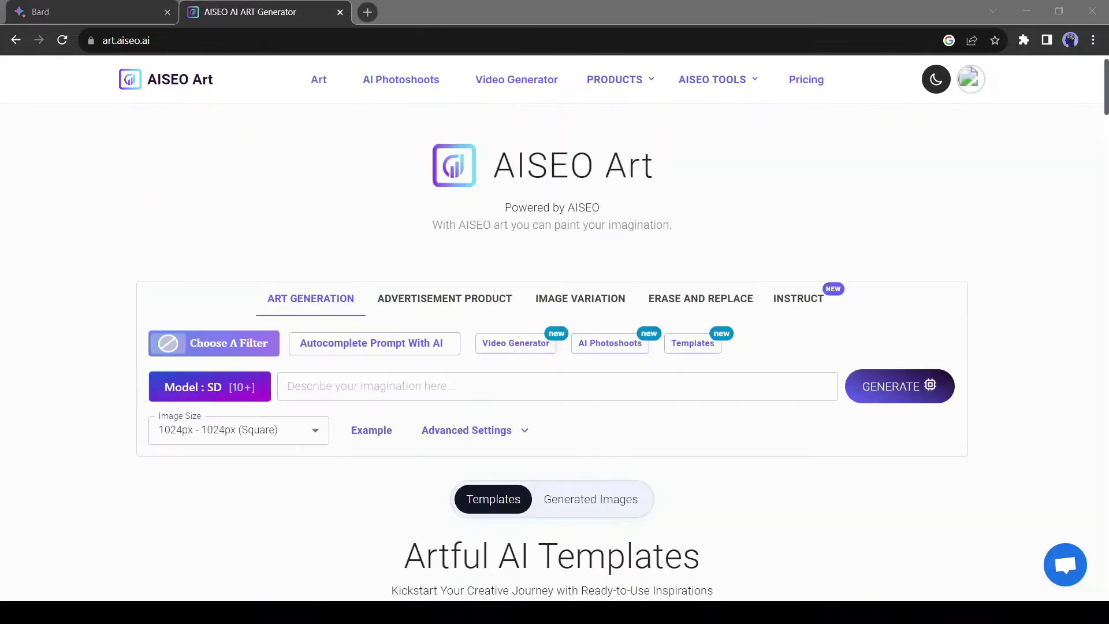
Step: Log in to the AISEO Art account
scroll(992, 95, "up", 1)
left_click(970, 84)
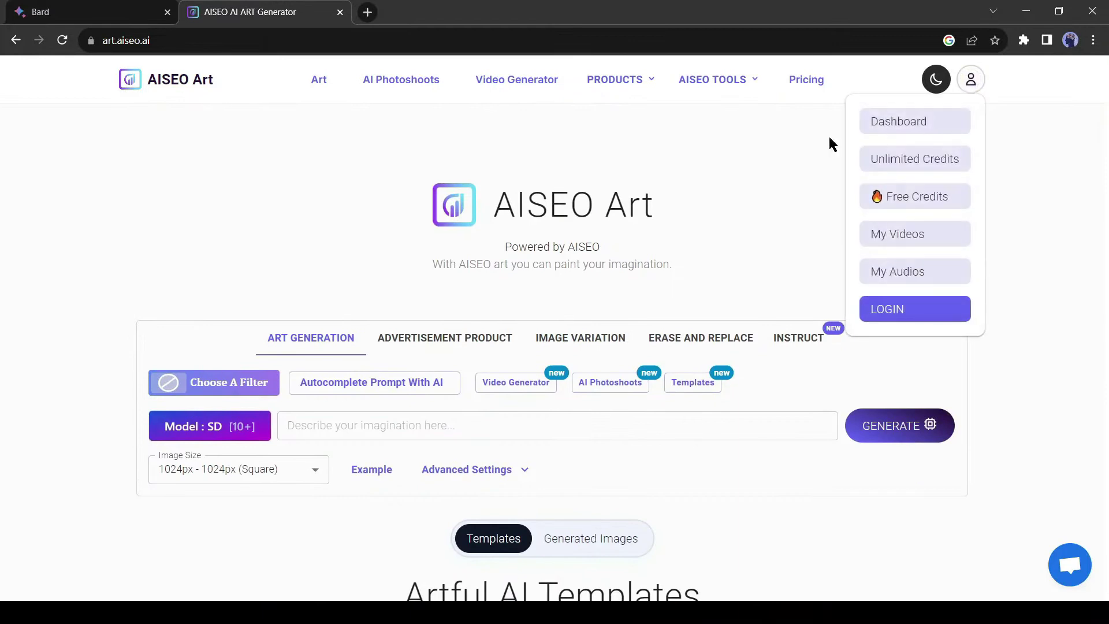
left_click(923, 312)
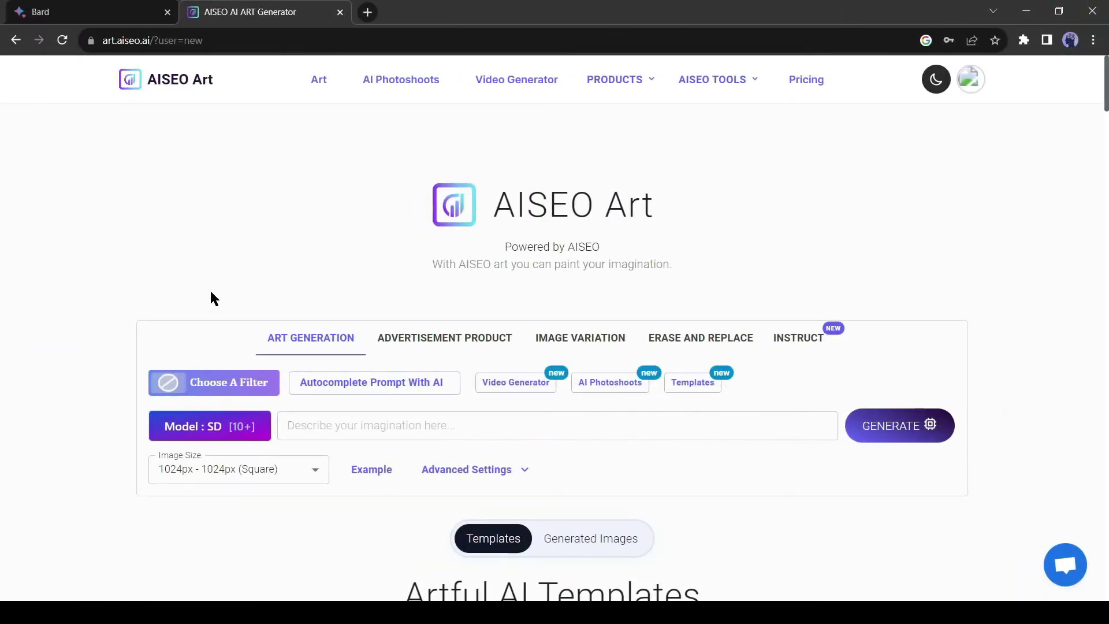
Step: Choose open Journey as the image generation model
left_click(245, 434)
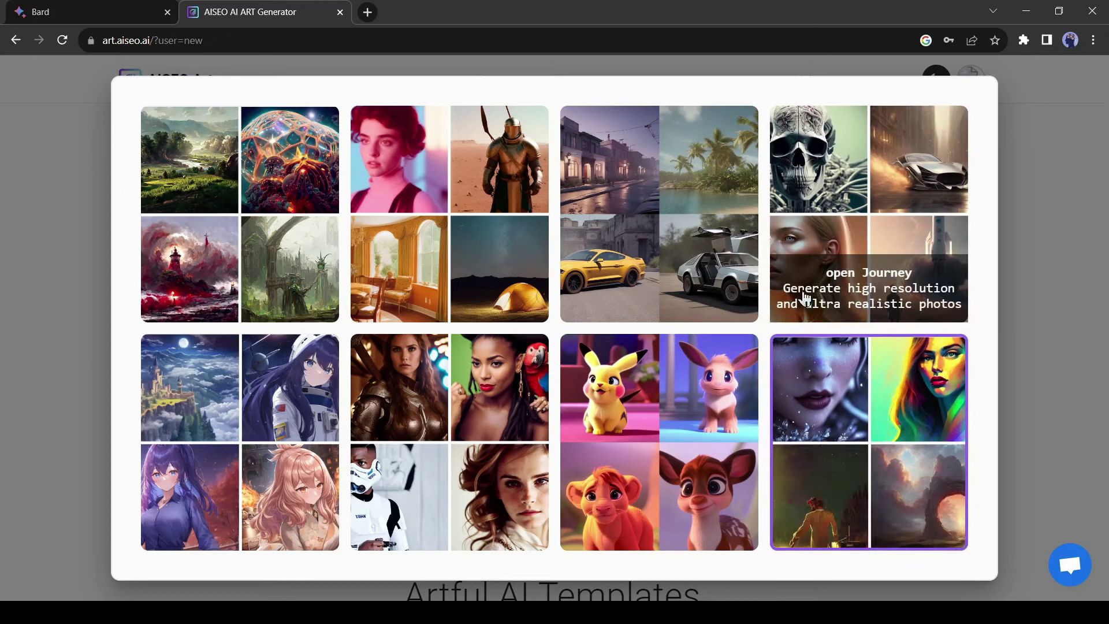
left_click(862, 308)
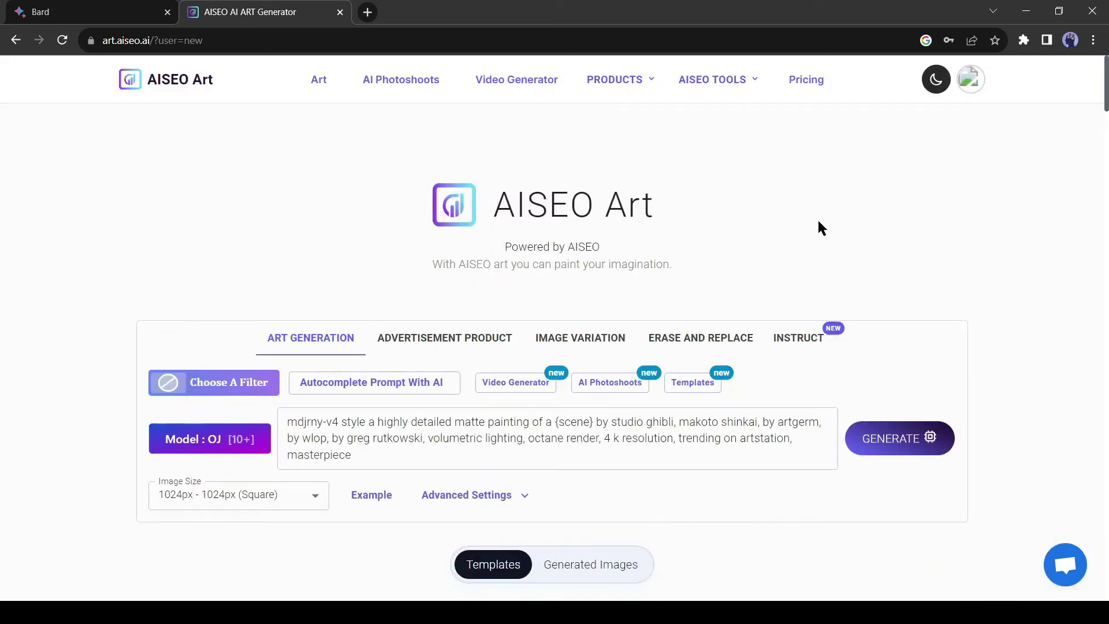
scroll(384, 429, "down", 3)
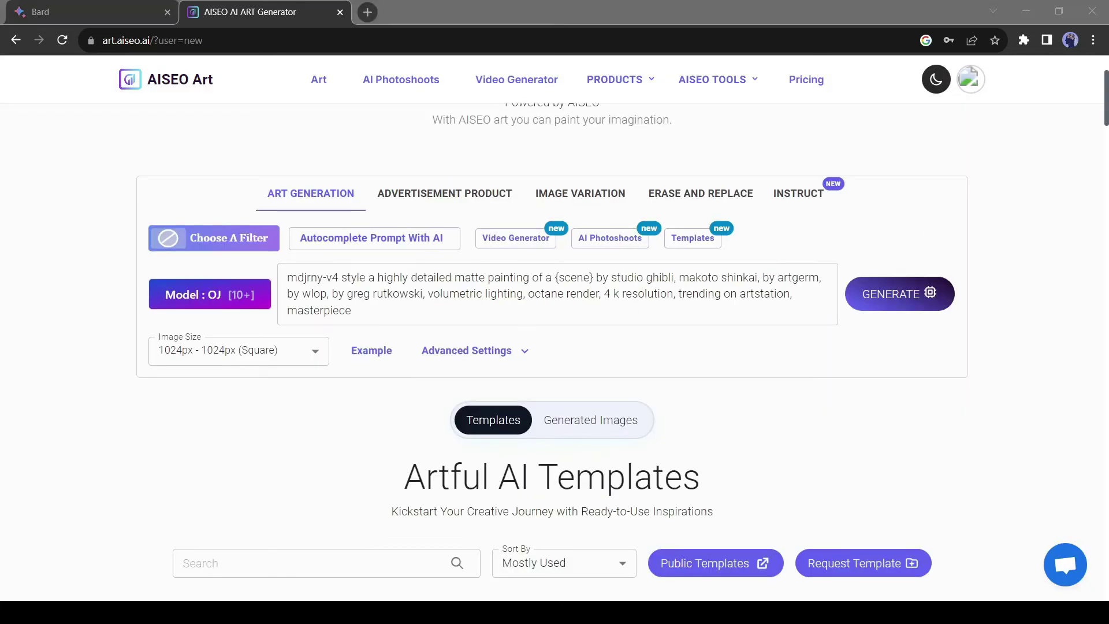
left_click(201, 454)
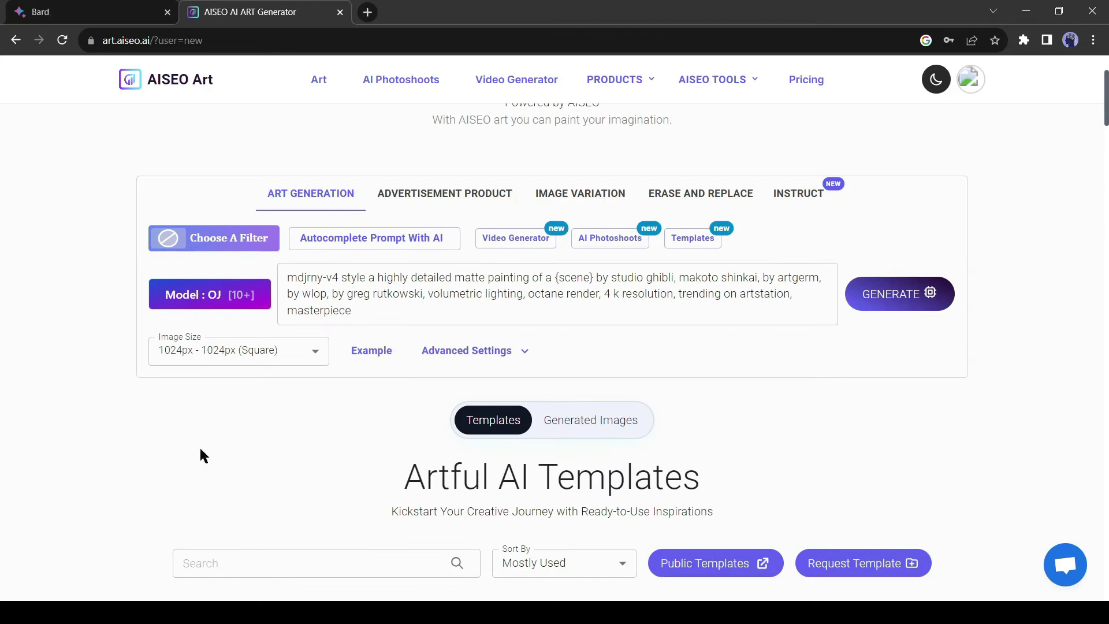
Step: Look through the available style filters, choose No Filter and clear the prefilled prompt text
left_click(212, 258)
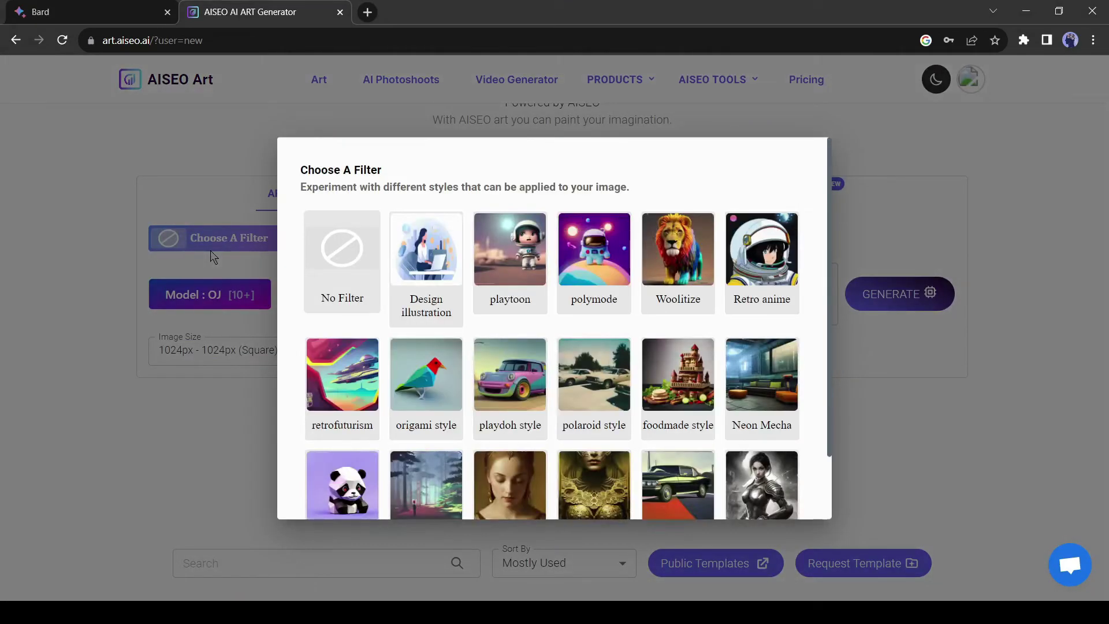
scroll(649, 332, "down", 2)
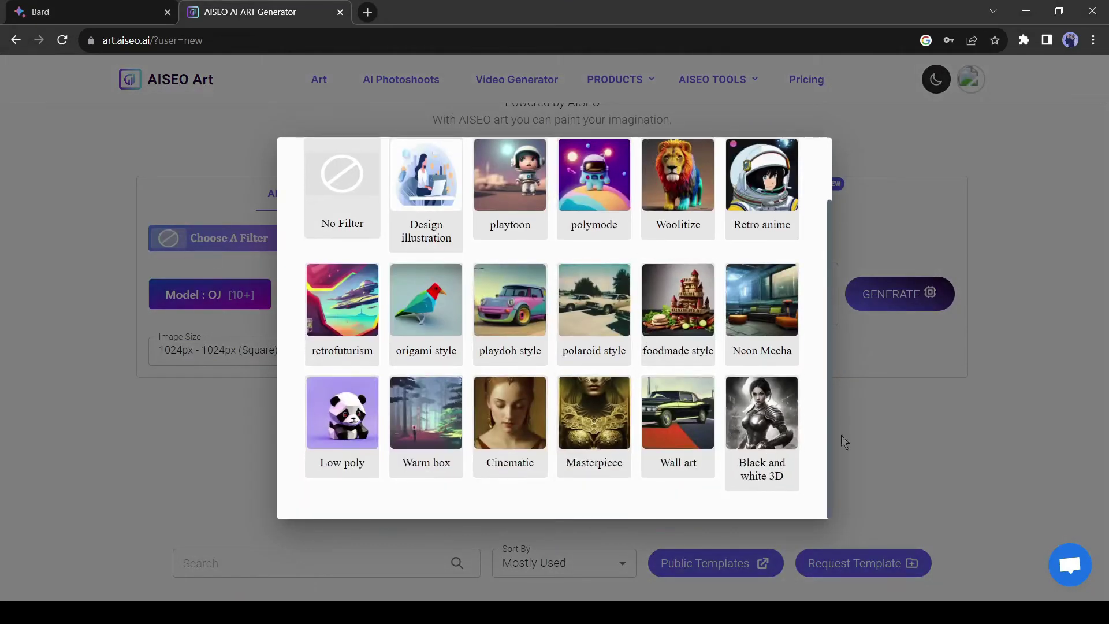
scroll(762, 427, "up", 2)
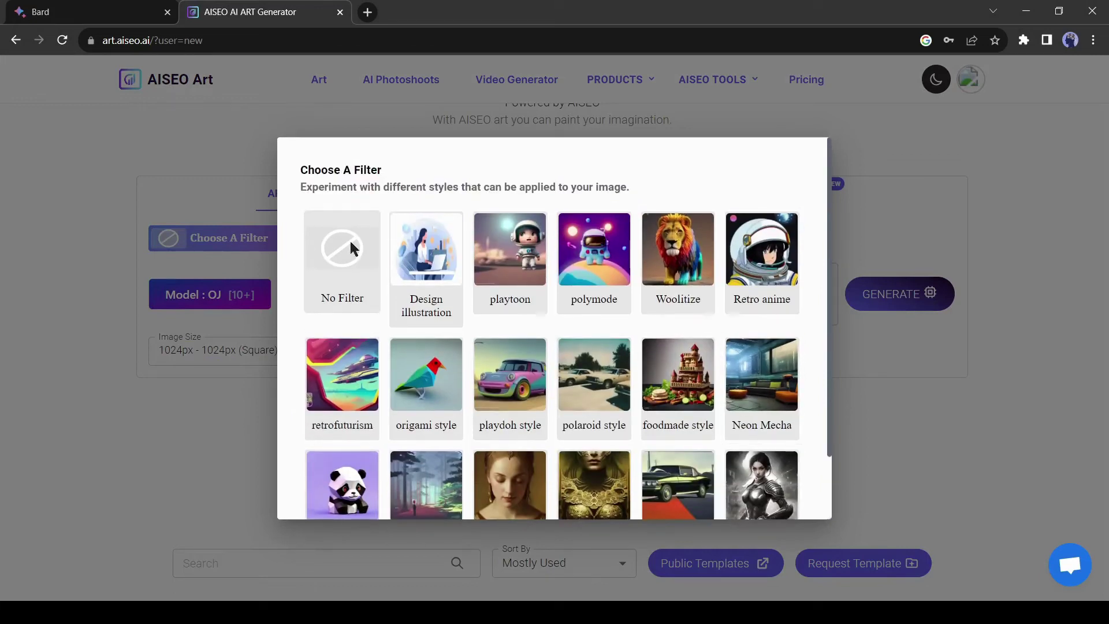
left_click(353, 248)
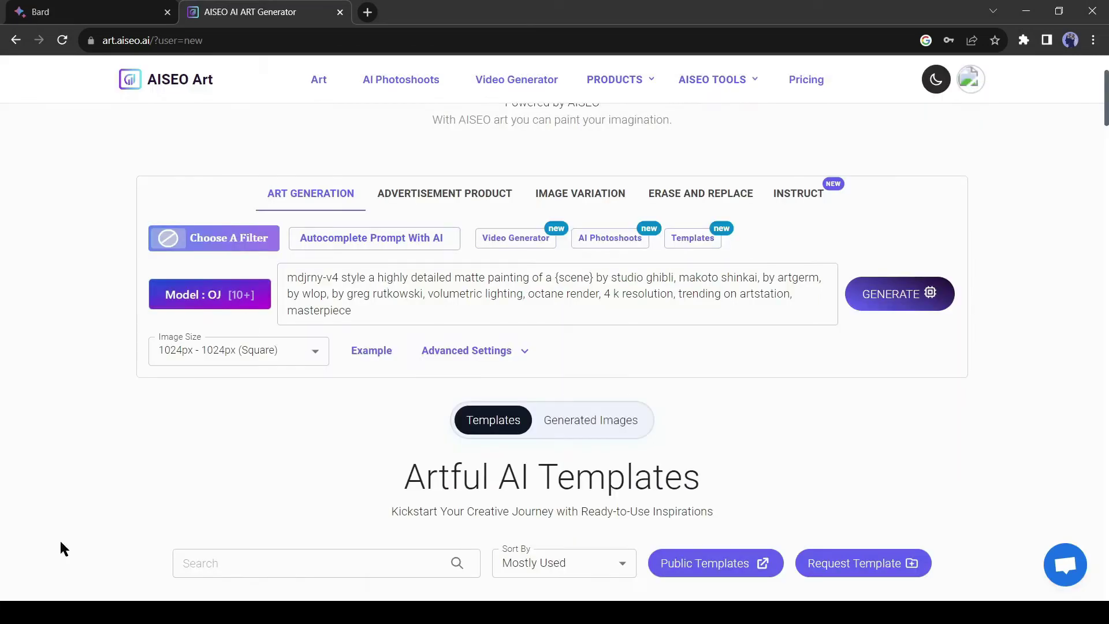
key("ctrl+a")
key("BackSpace")
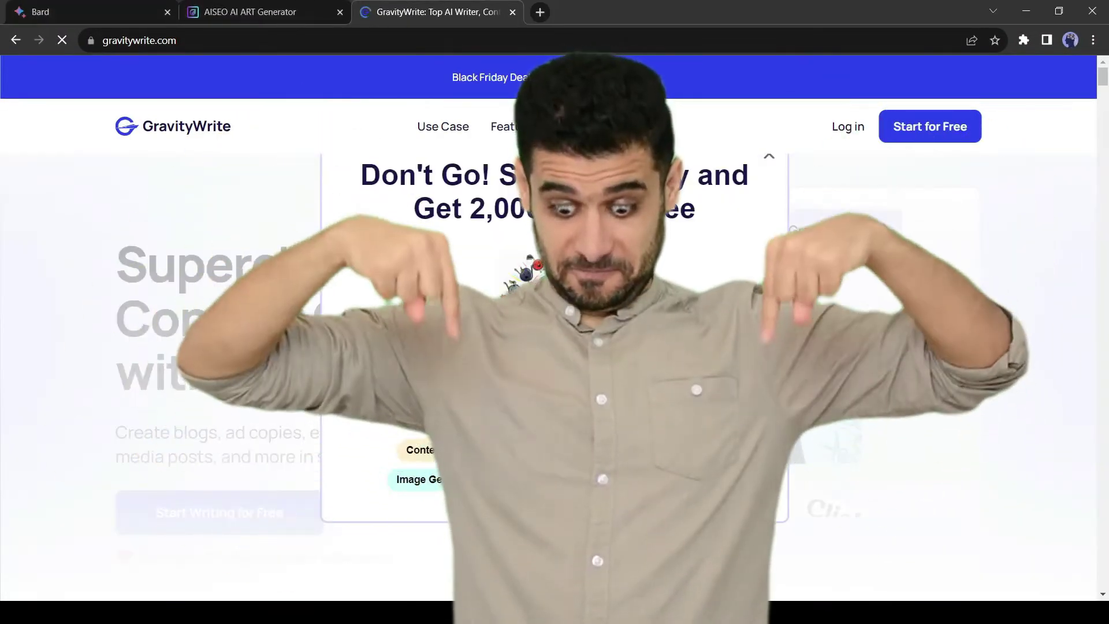
Step: On the GravityWrite site, dismiss the offer pop-up and sign in with Google to start writing for free
left_click(769, 158)
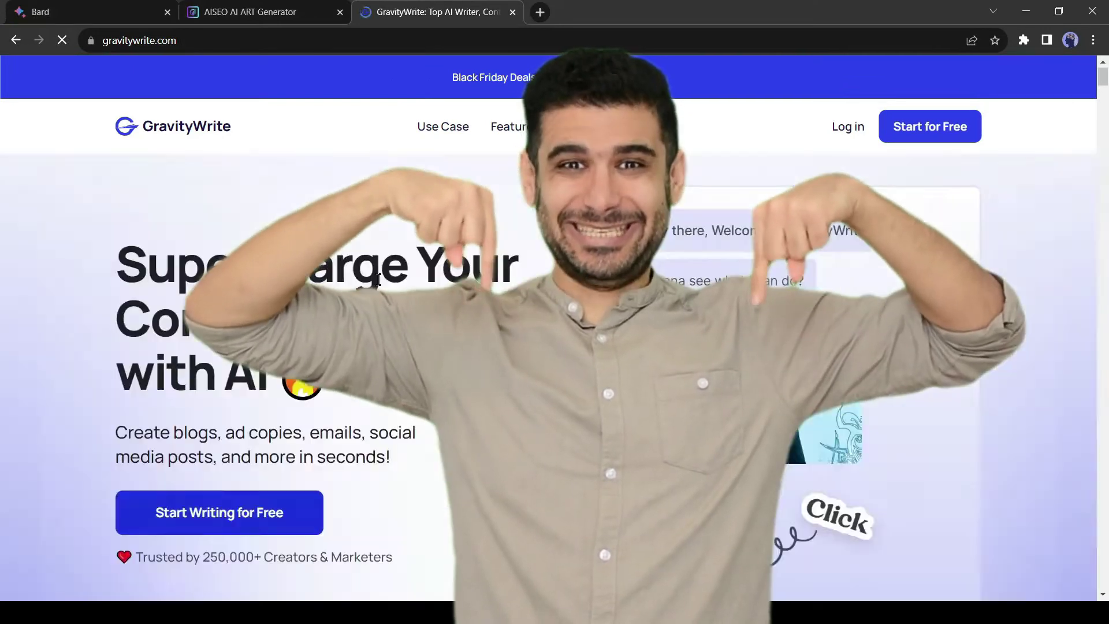
left_click(213, 514)
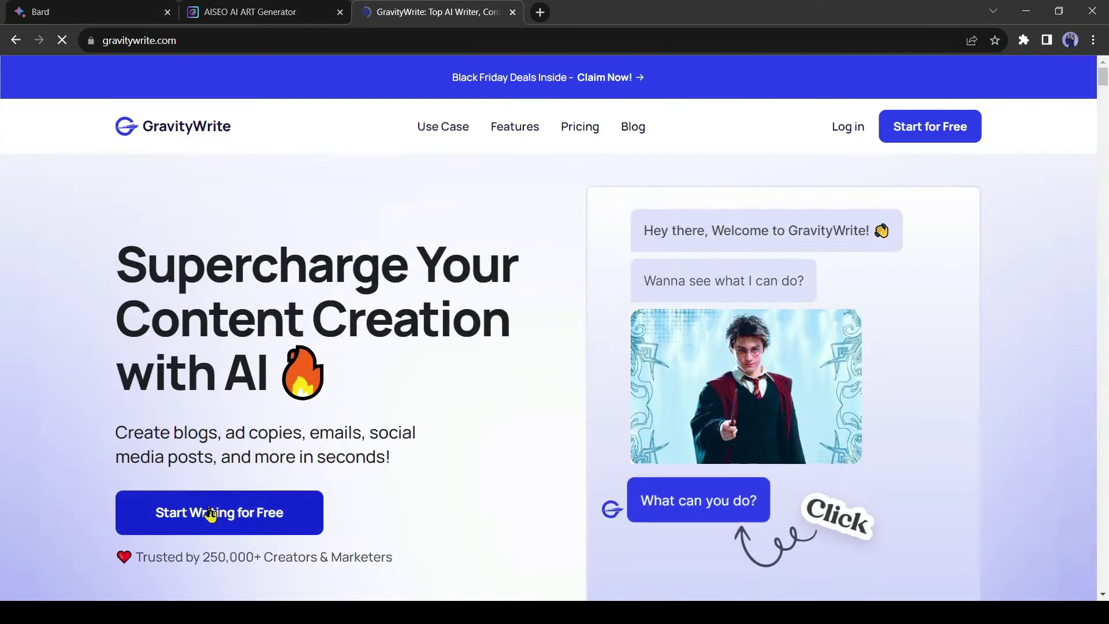
scroll(557, 450, "down", 2)
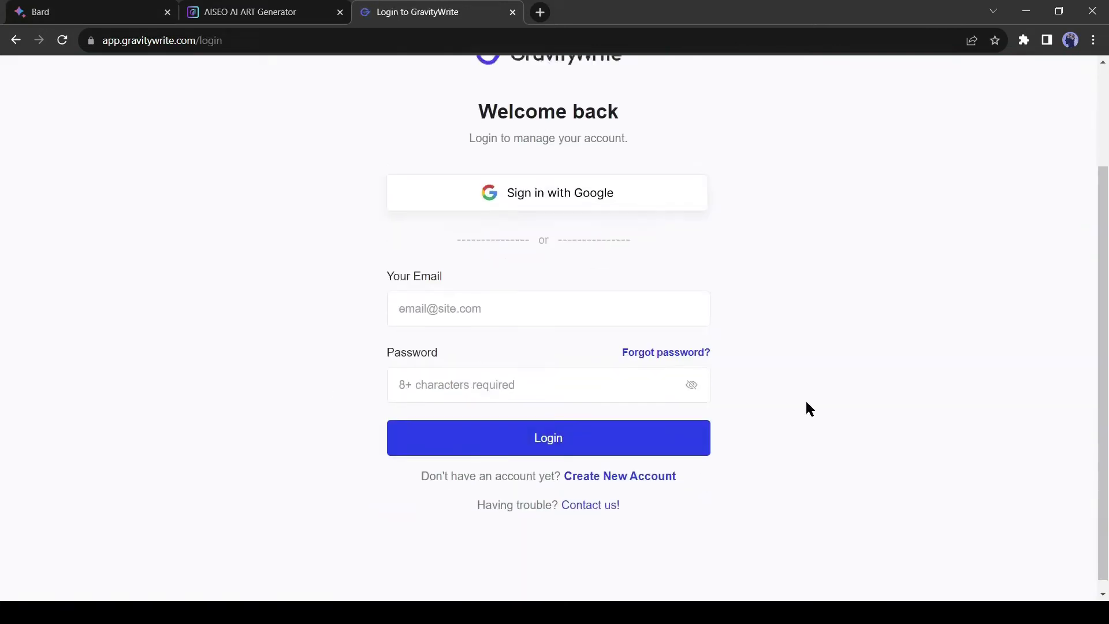
scroll(356, 346, "up", 2)
left_click(560, 327)
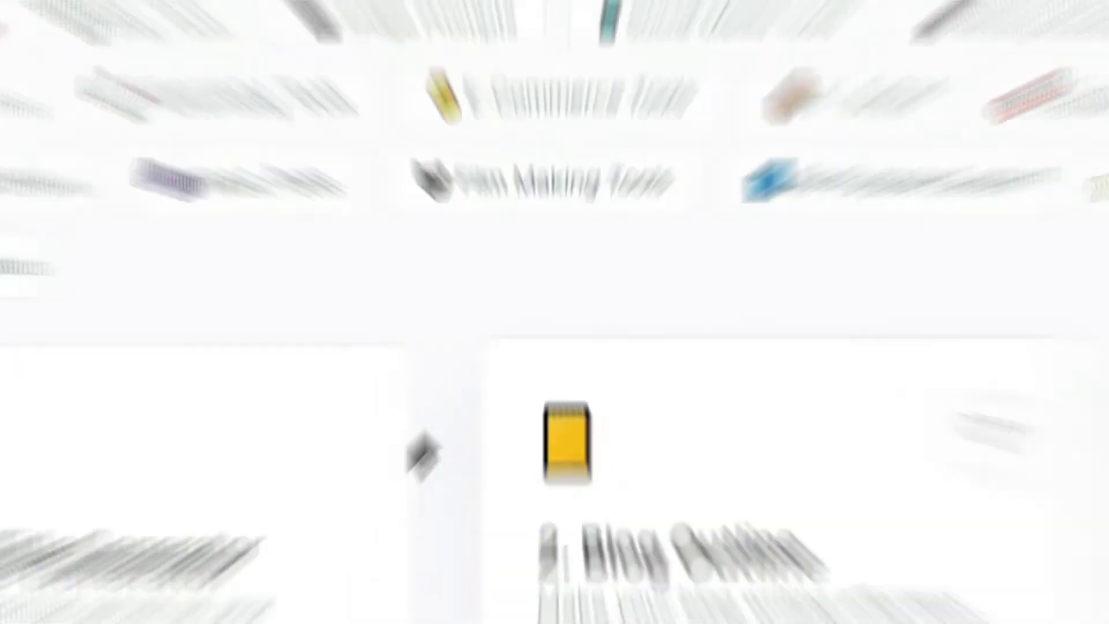
Step: Browse the GravityWrite tool categories and open the AI Art tool under Image Prompts
scroll(56, 344, "down", 5)
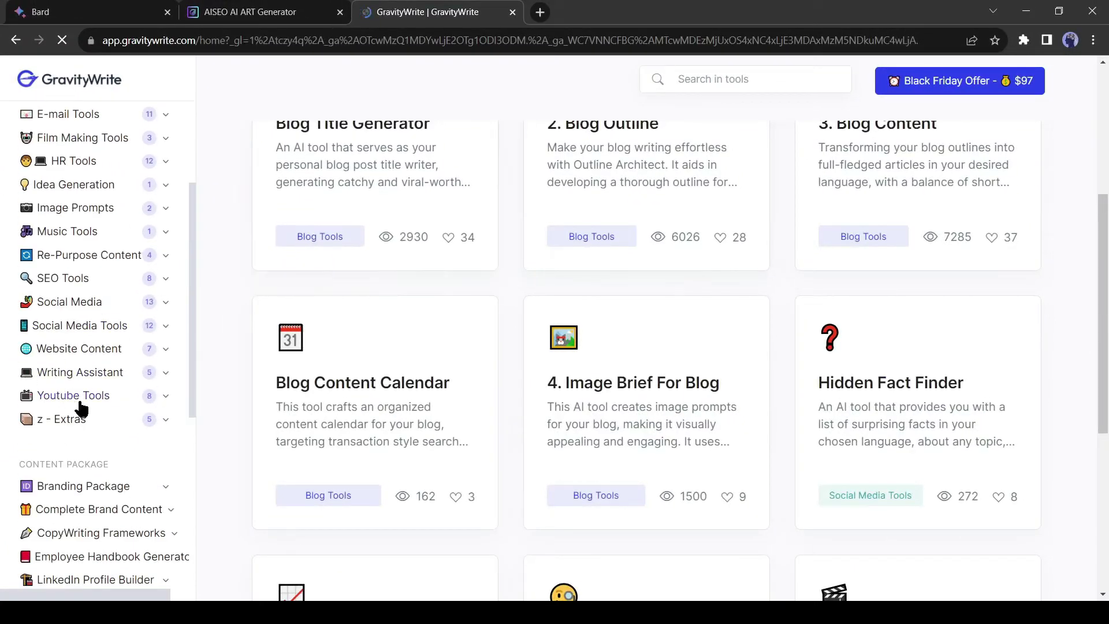
scroll(80, 390, "up", 3)
scroll(72, 405, "down", 3)
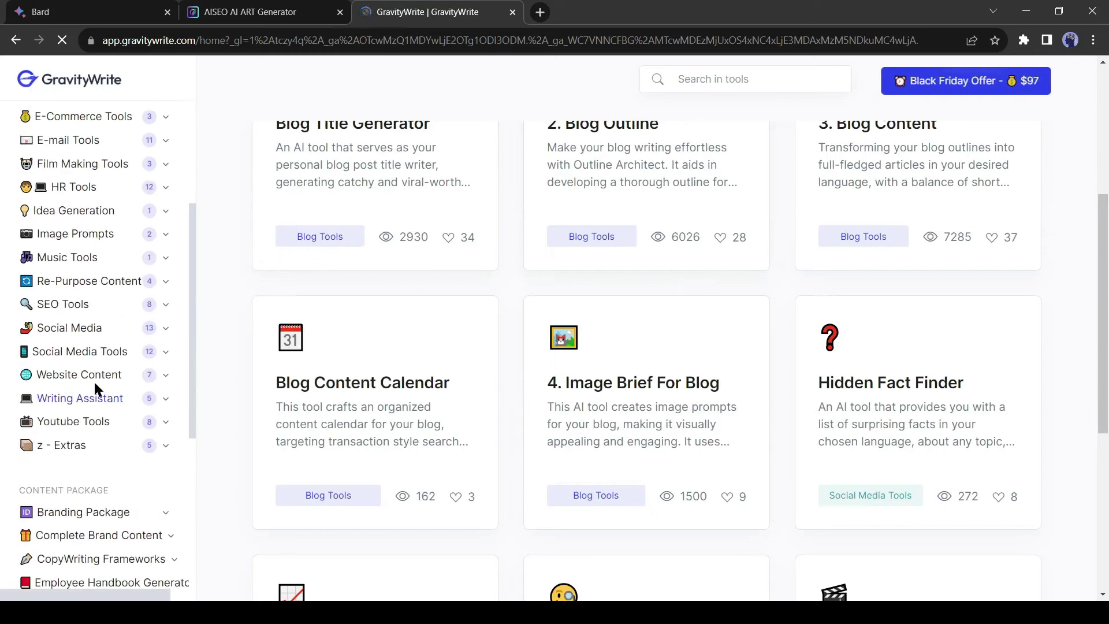
left_click(167, 374)
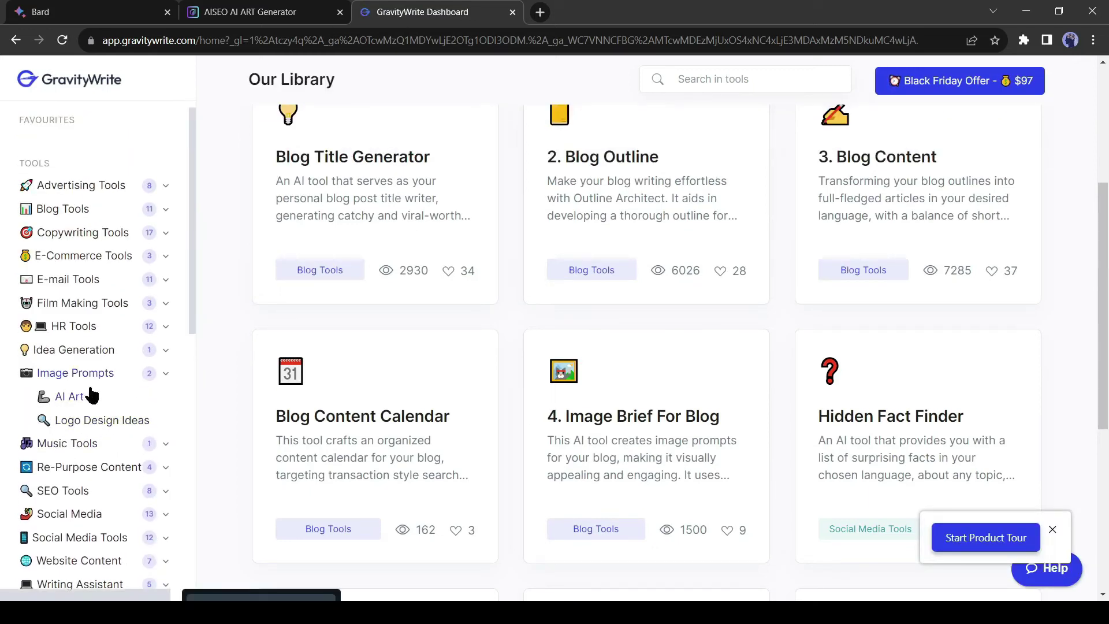
left_click(61, 398)
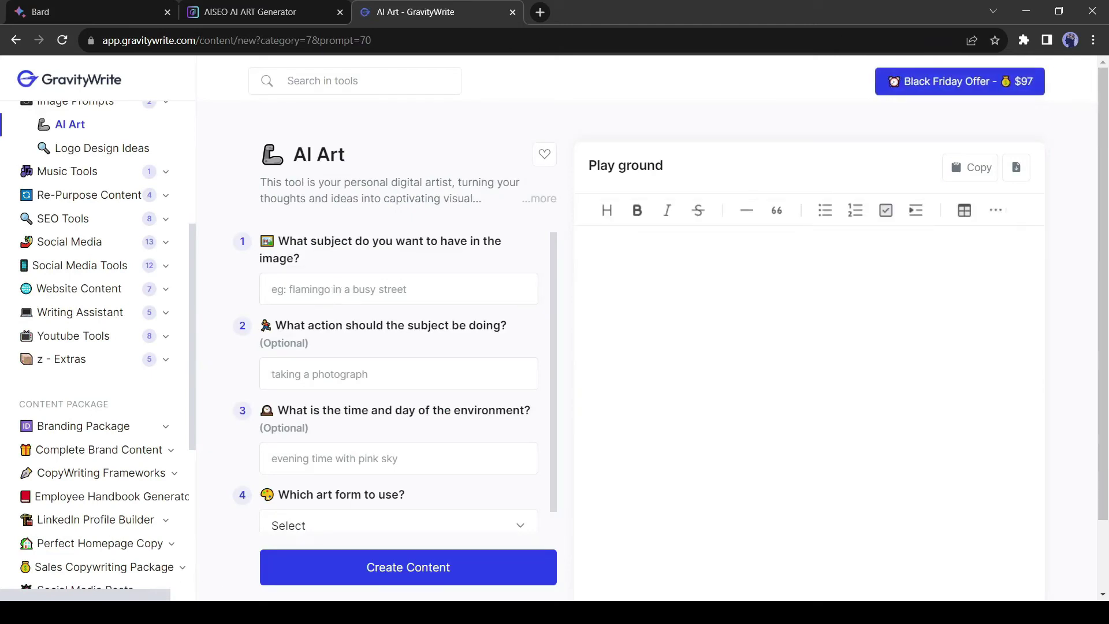
Step: Generate prompts with subject "A hummingbird is flying", action "Flying", time "Morning" and art form Photography
left_click(376, 301)
type("A hummingbird is flying")
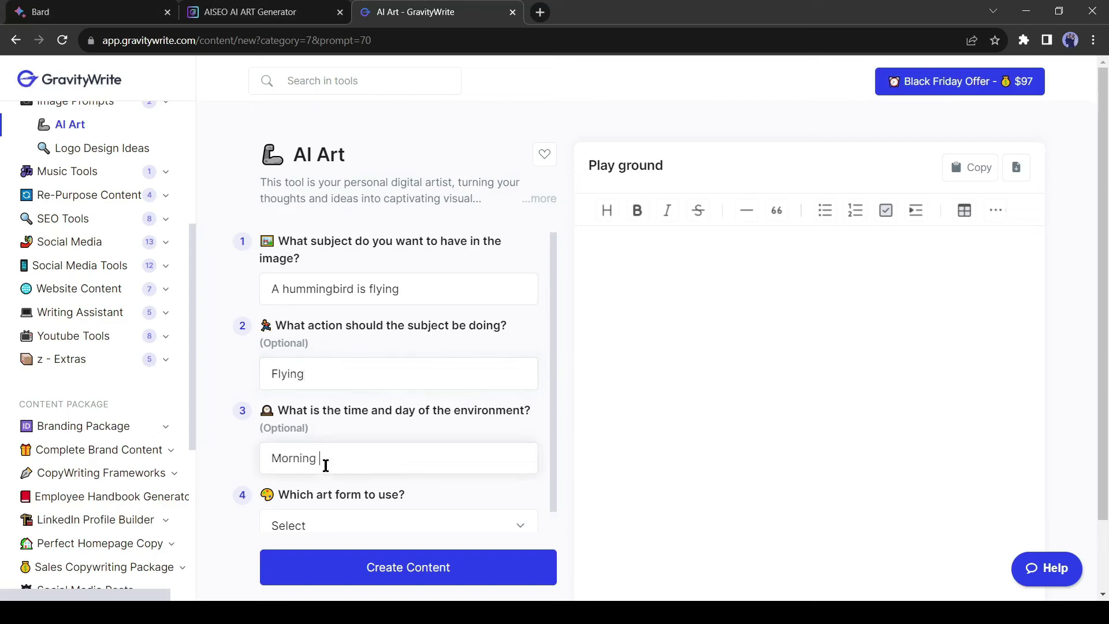
scroll(322, 492, "down", 1)
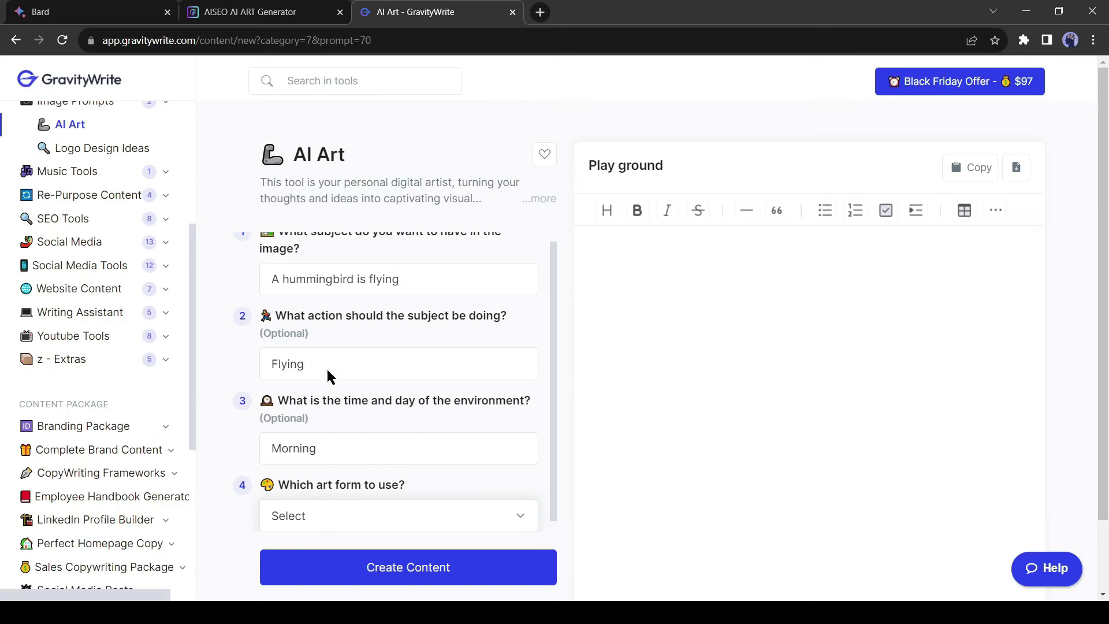
key("Down")
left_click(410, 572)
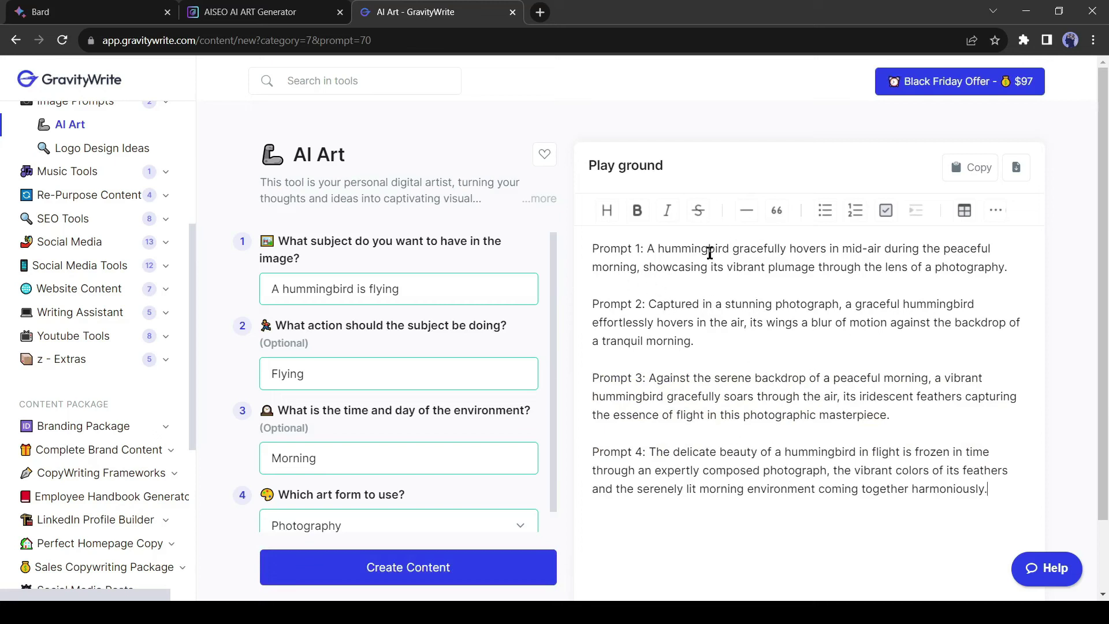
Step: Copy the text of Prompt 3 and paste it into the AISEO Art prompt
left_click_drag(649, 378, 889, 415)
key("ctrl+c")
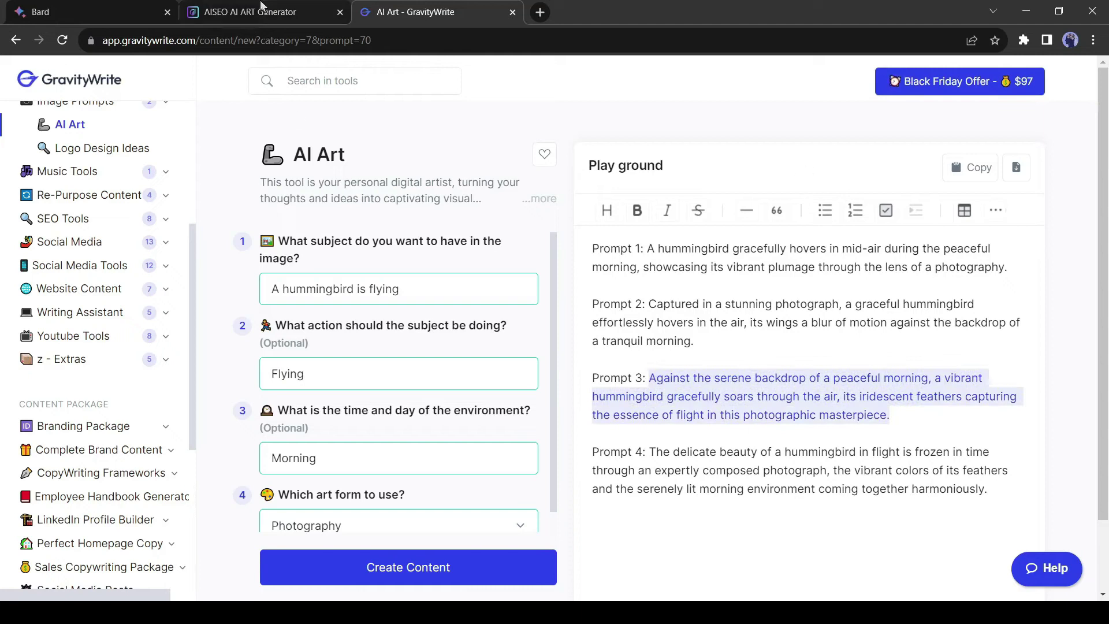
left_click(290, 5)
key("ctrl+v")
Step: Set the image size to 1024px - 768px (Horizontal)
left_click(264, 337)
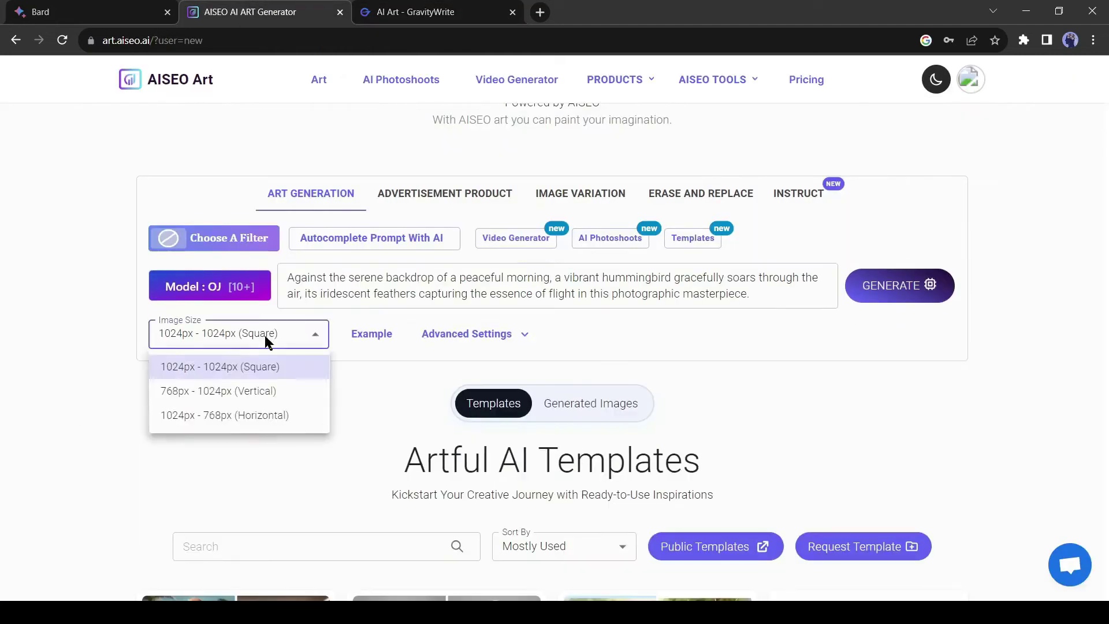
left_click(290, 422)
scroll(478, 385, "down", 1)
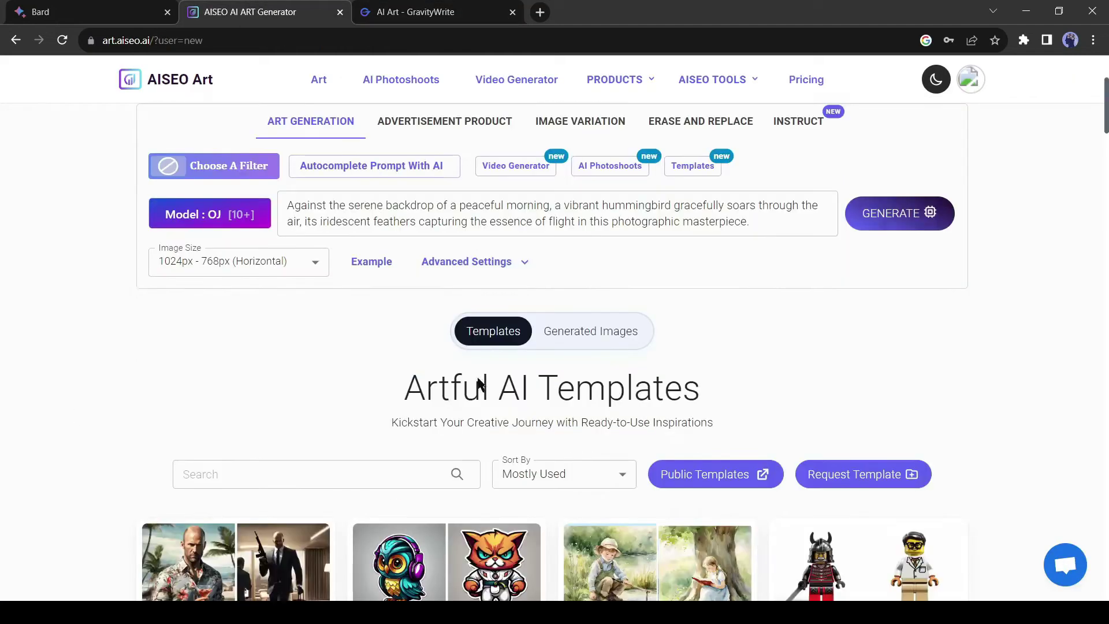
Step: Generate the hummingbird image in AISEO Art and download it
left_click(922, 214)
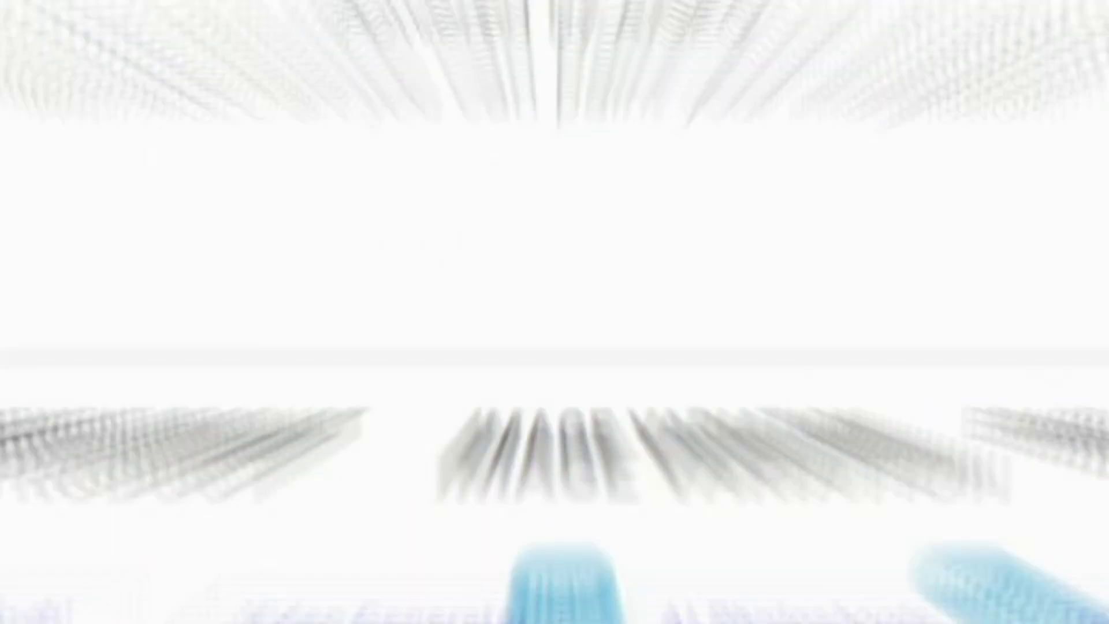
scroll(604, 347, "down", 2)
scroll(604, 346, "down", 1)
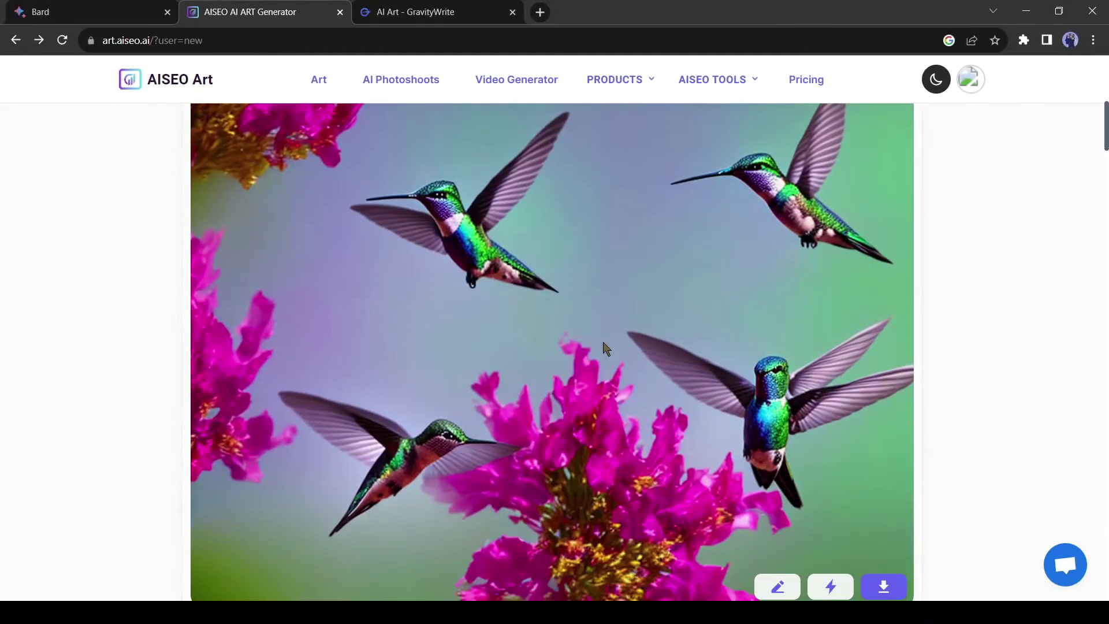
scroll(484, 307, "down", 1)
scroll(484, 307, "up", 1)
scroll(925, 457, "down", 1)
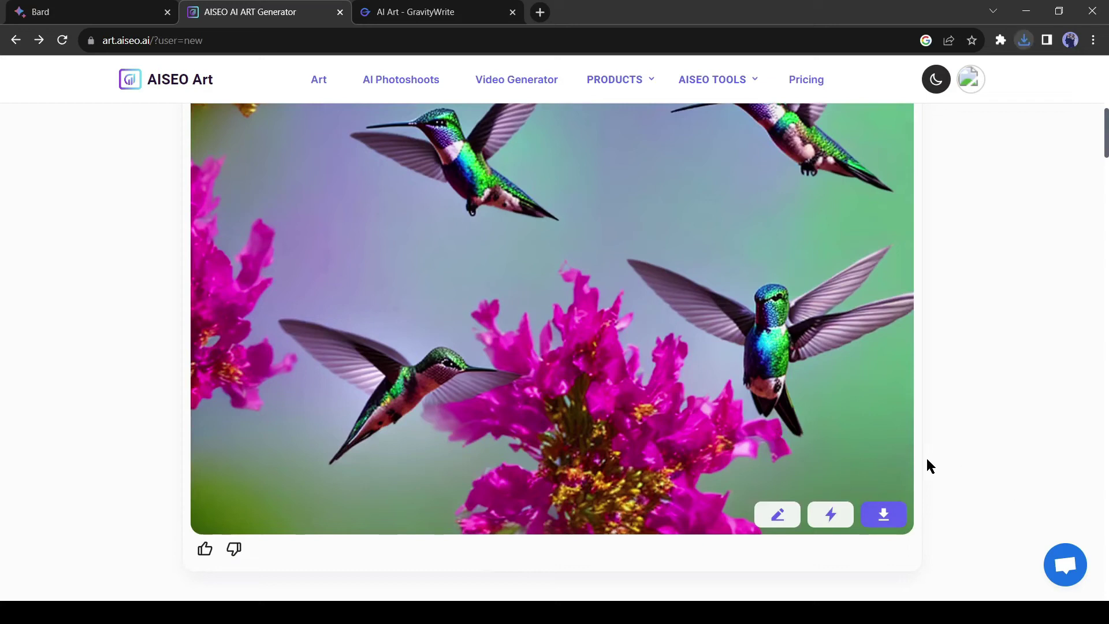
scroll(675, 445, "up", 6)
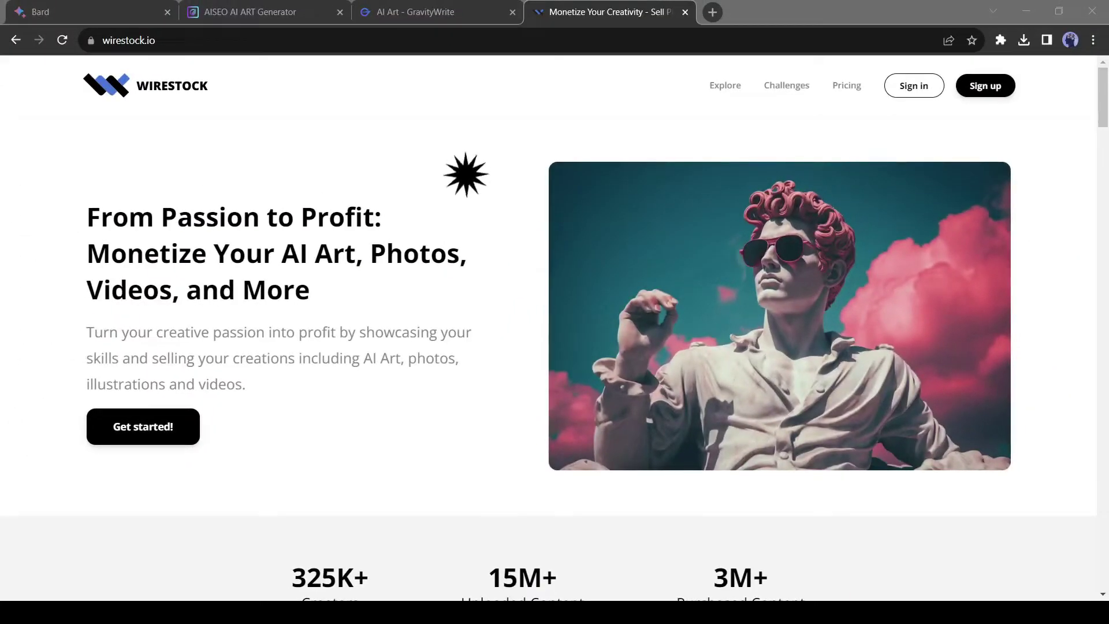
Step: Look through the Wirestock home page, from its selling features and AI challenges to the FAQ
scroll(547, 300, "down", 10)
scroll(547, 301, "down", 12)
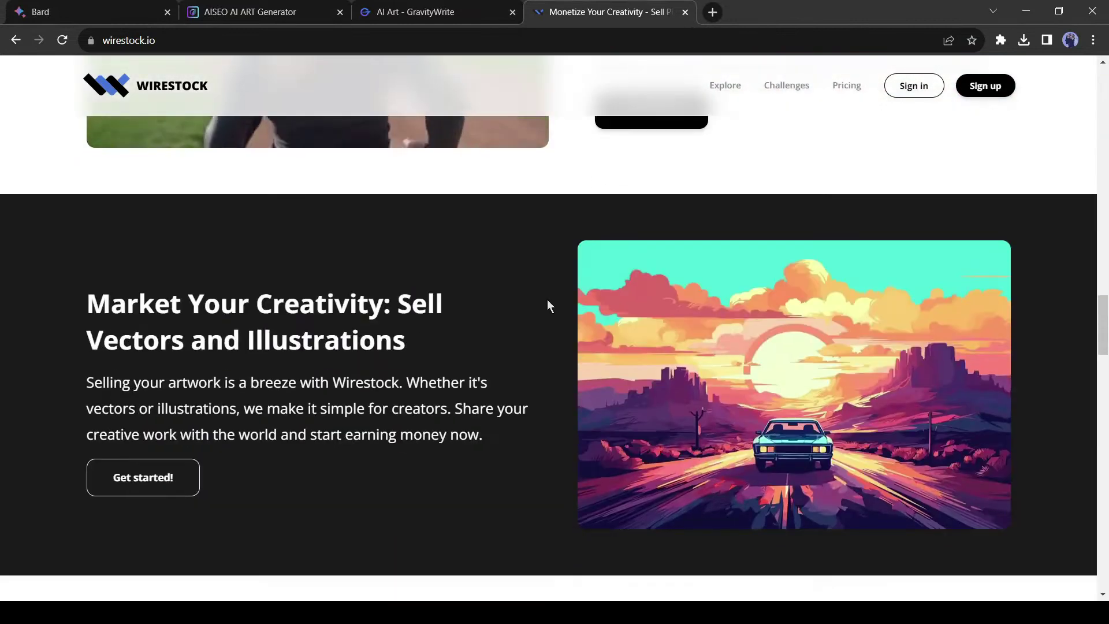
scroll(547, 299, "down", 12)
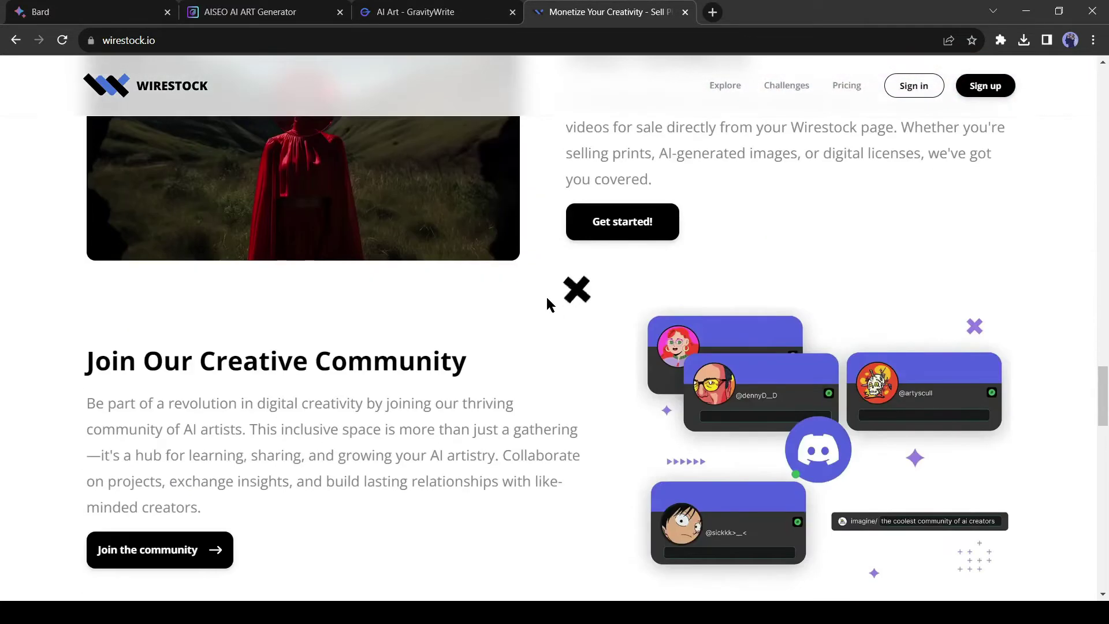
scroll(548, 305, "down", 8)
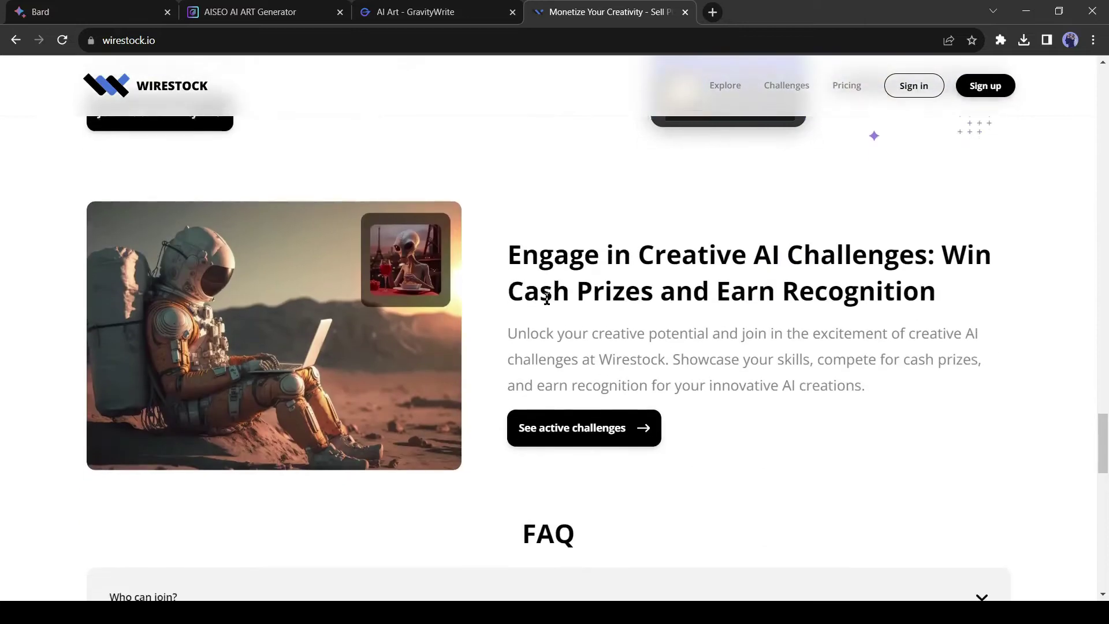
scroll(547, 298, "down", 5)
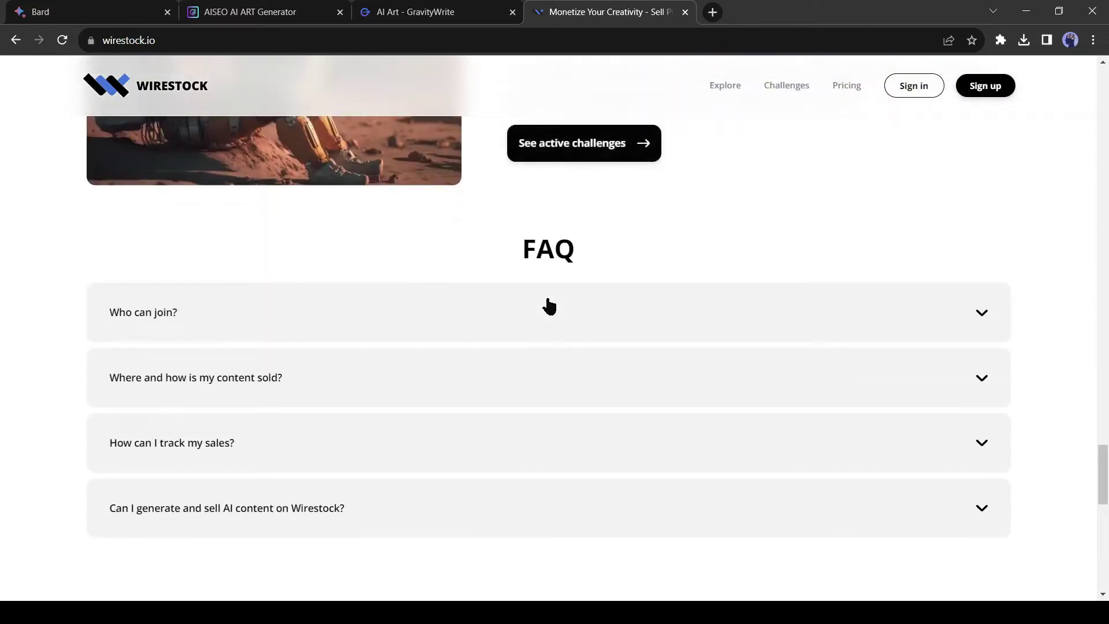
scroll(550, 305, "down", 1)
scroll(1097, 512, "up", 5)
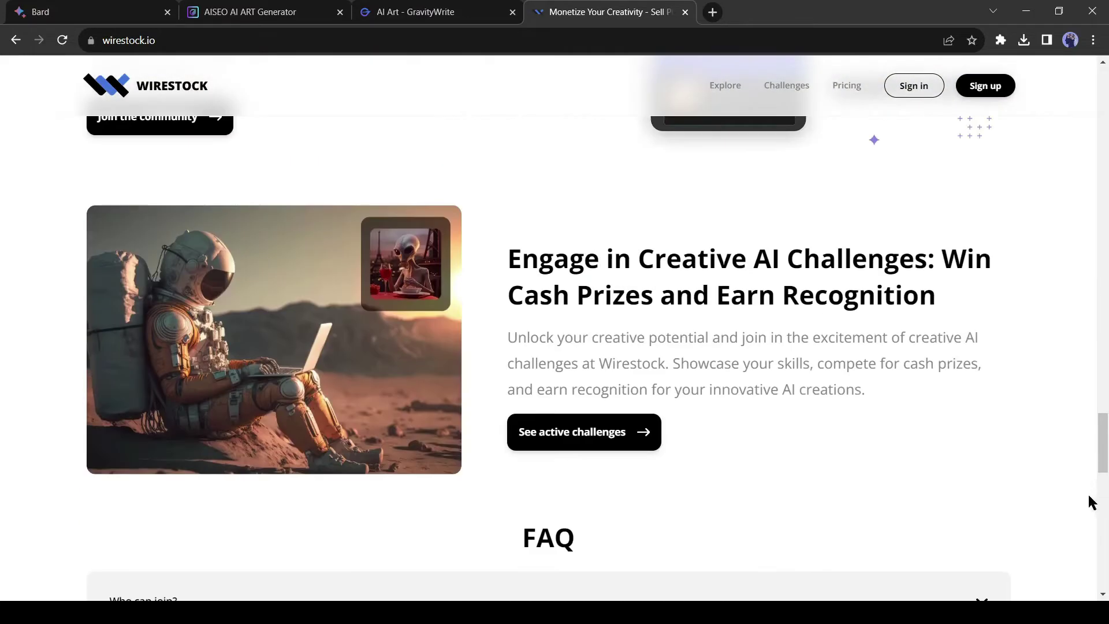
left_click_drag(1103, 439, 1094, 32)
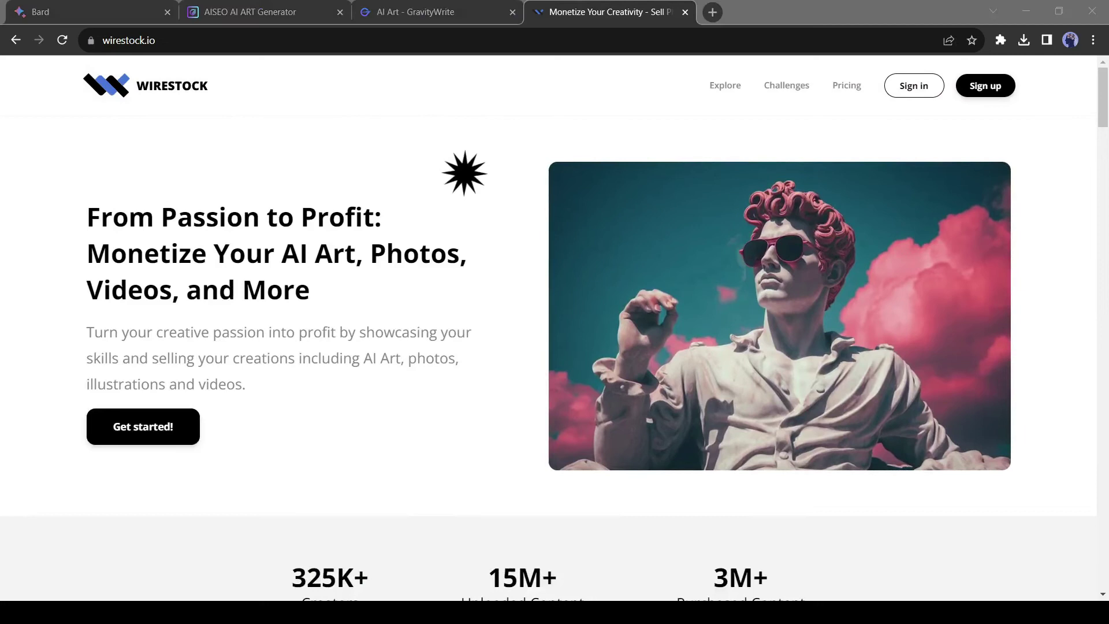
Step: Open the Wirestock seller sign-up form and go through the account's profile details form
left_click(985, 88)
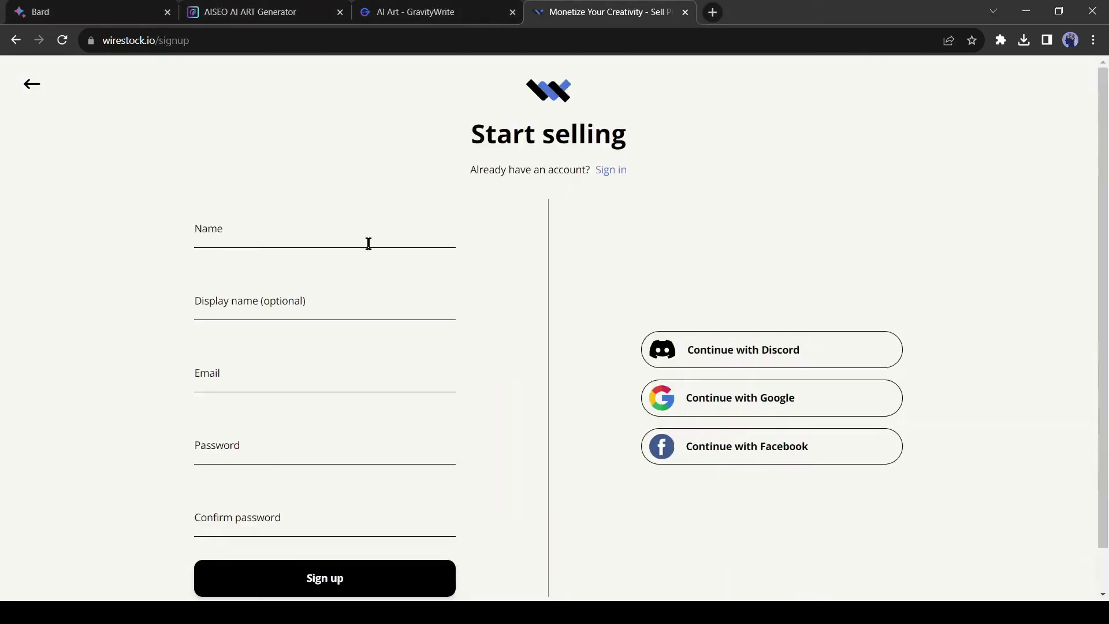
left_click(128, 326)
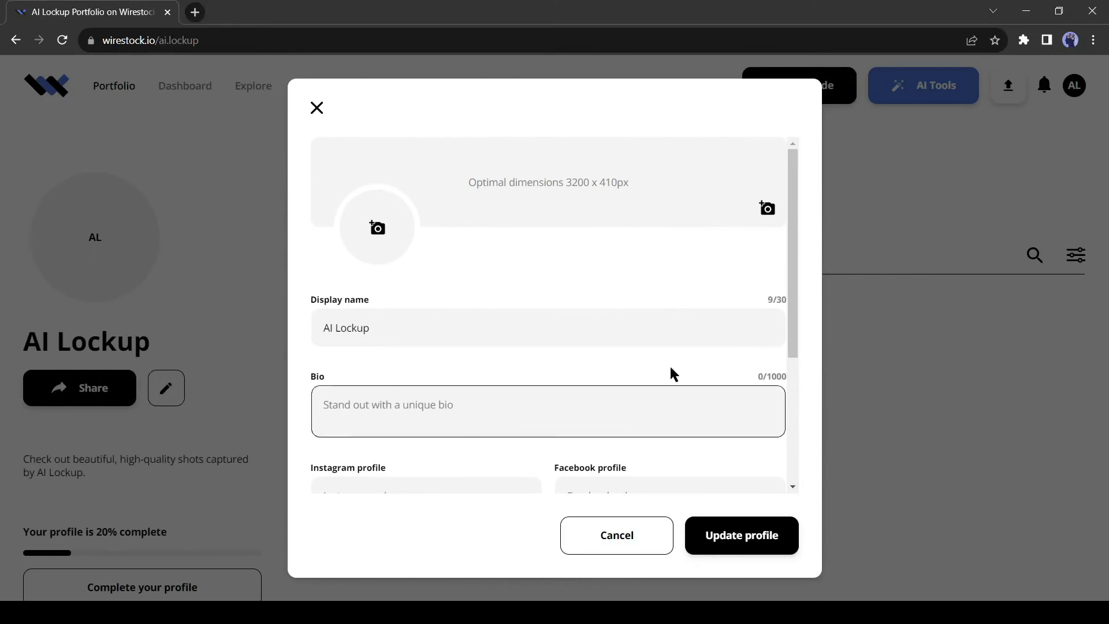
scroll(599, 248, "down", 3)
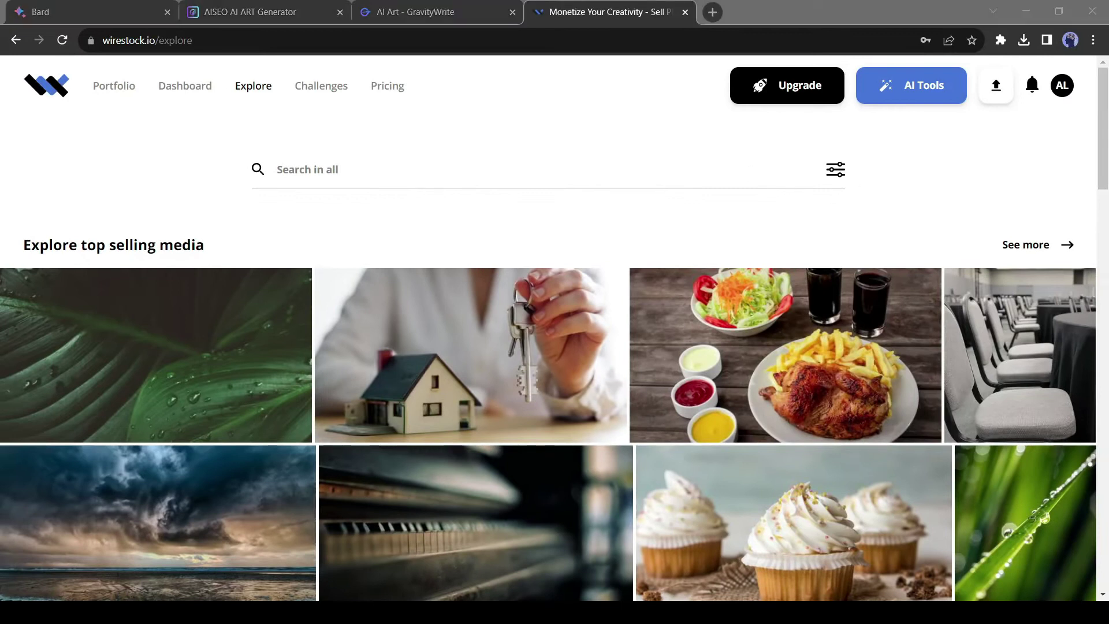
Step: Try to upload the hummingbird image 1700135178292.jpg to Wirestock from the computer and dismiss the upload notice
left_click(999, 95)
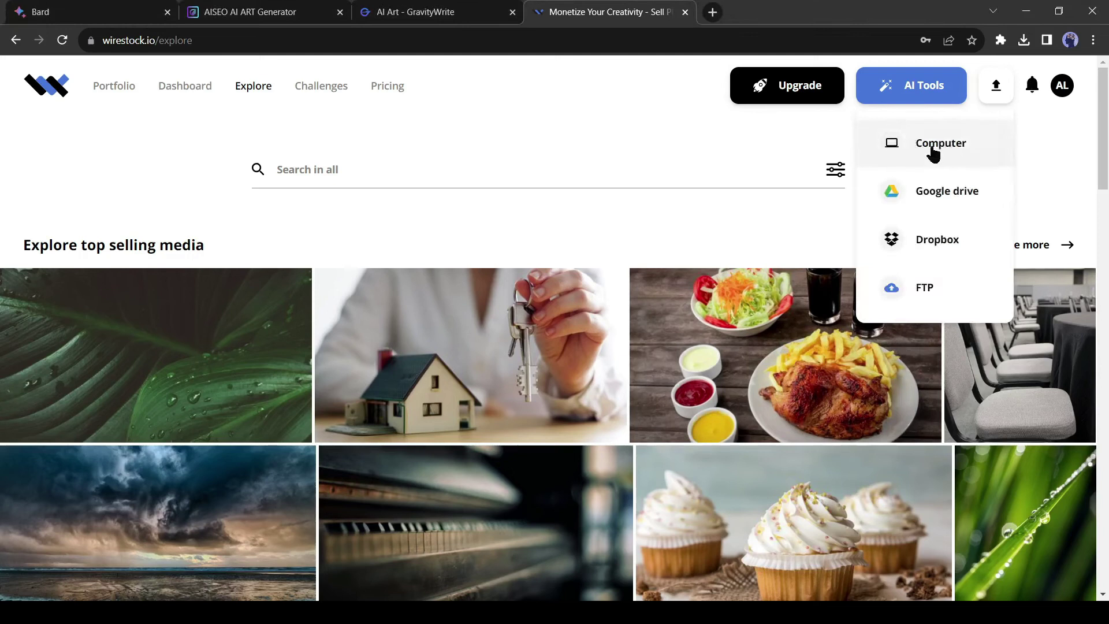
left_click(953, 151)
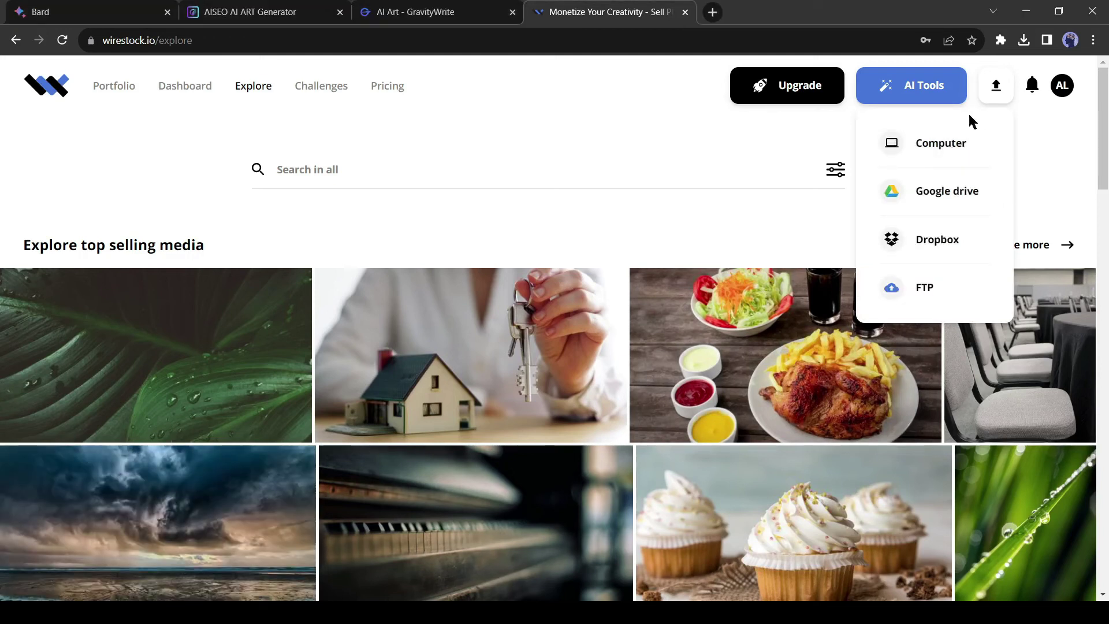
double_click(250, 172)
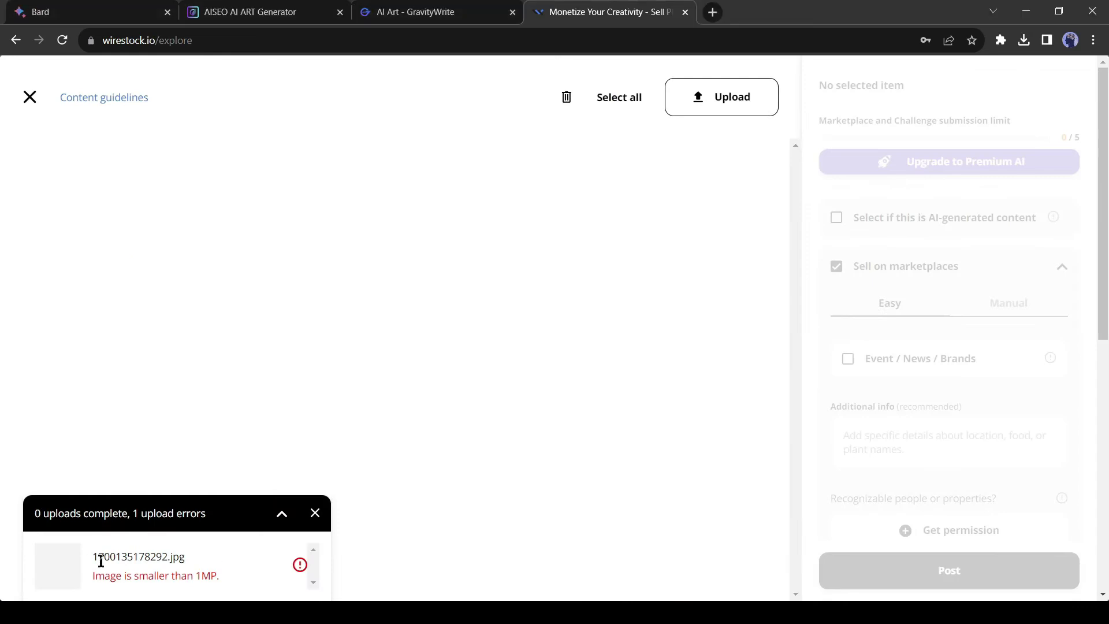
left_click_drag(108, 576, 214, 574)
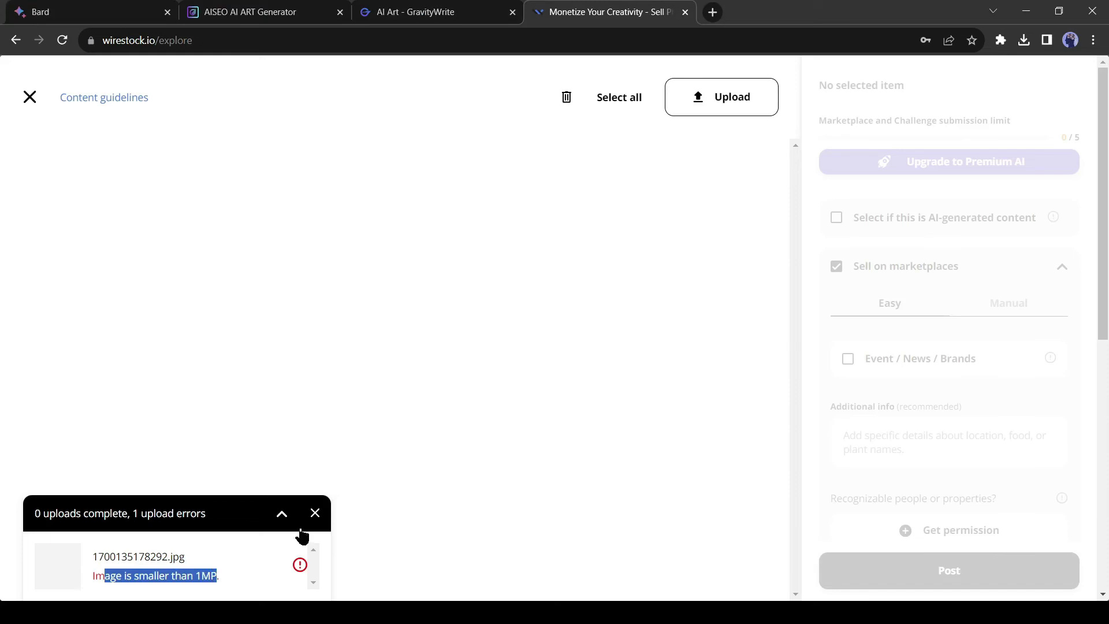
left_click(314, 514)
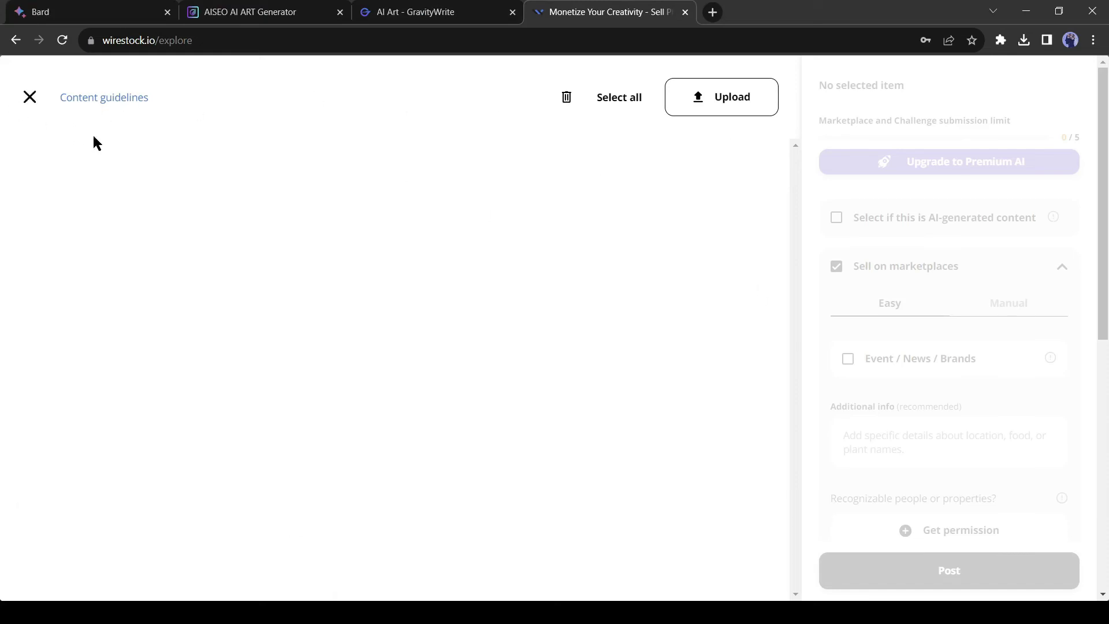
Step: Read the Wirestock content submission guidelines, including the AI-generated content section, and close the guidelines and upload page
left_click(107, 99)
scroll(430, 380, "down", 20)
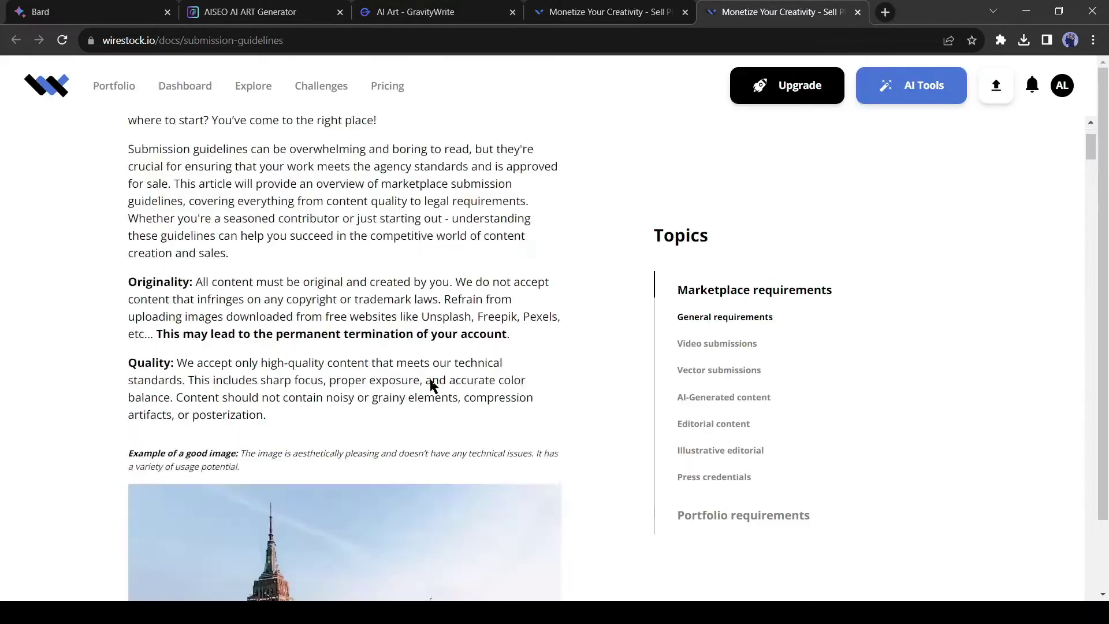
scroll(430, 380, "down", 20)
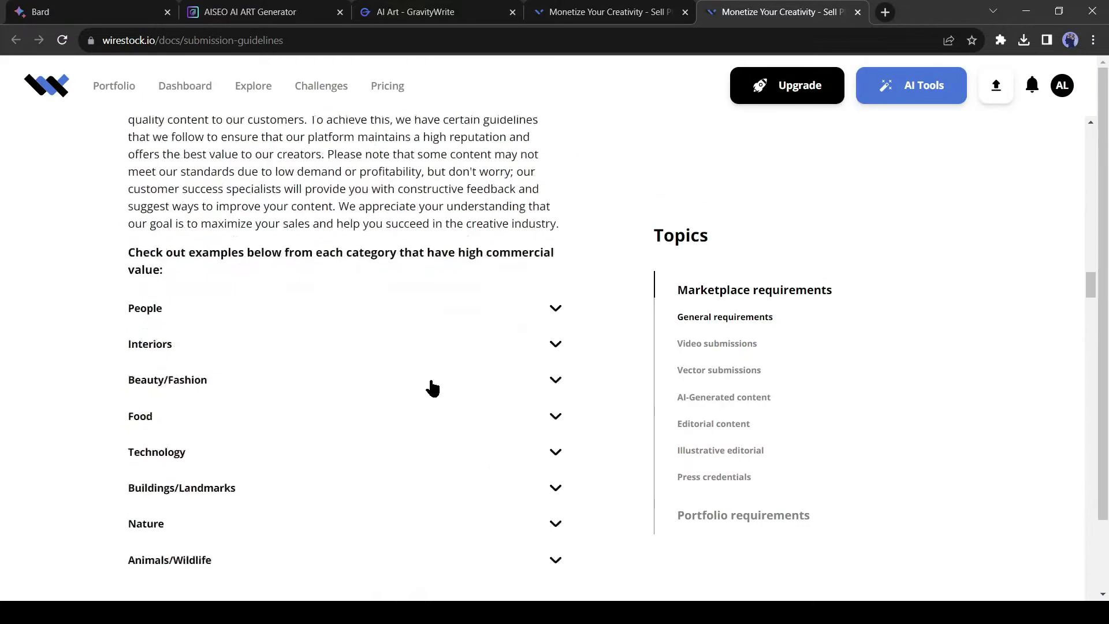
scroll(431, 380, "down", 3)
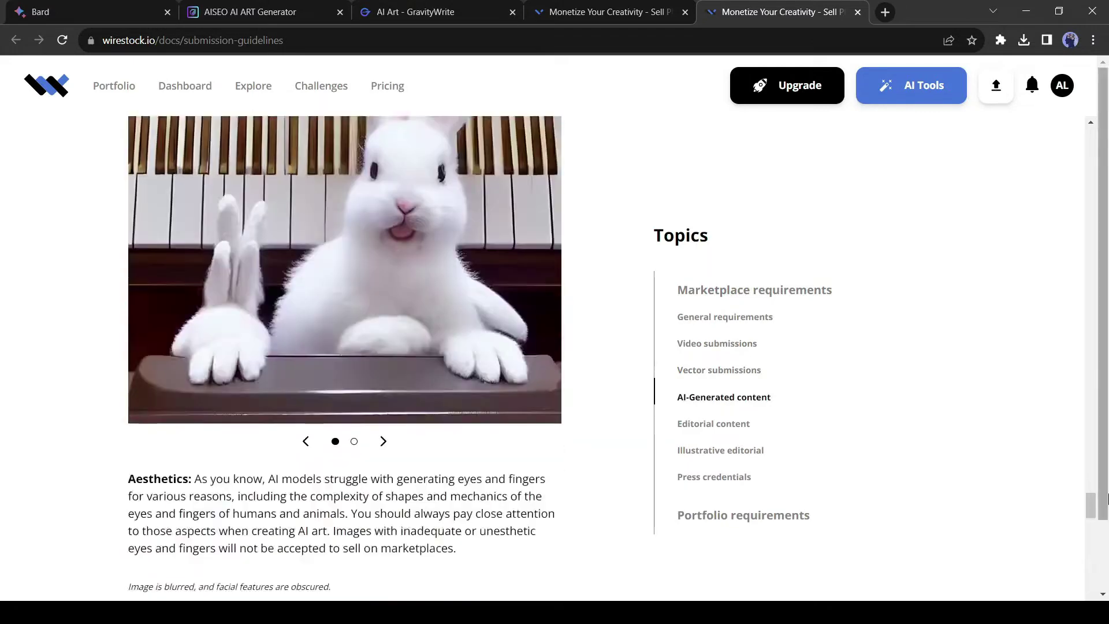
key("Home")
key("ctrl+w")
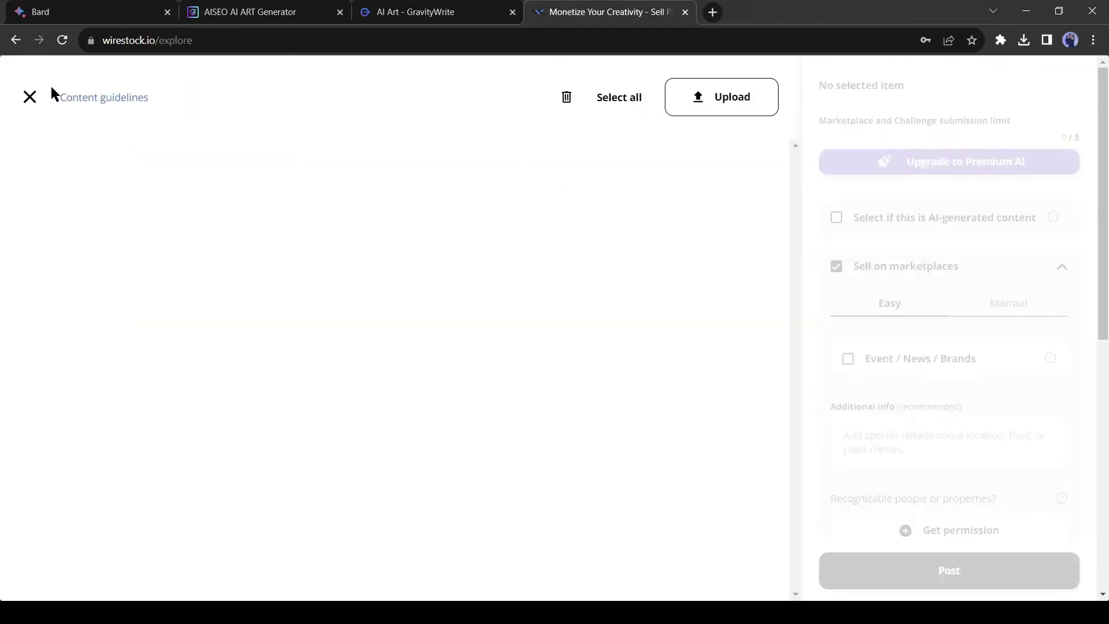
left_click(31, 99)
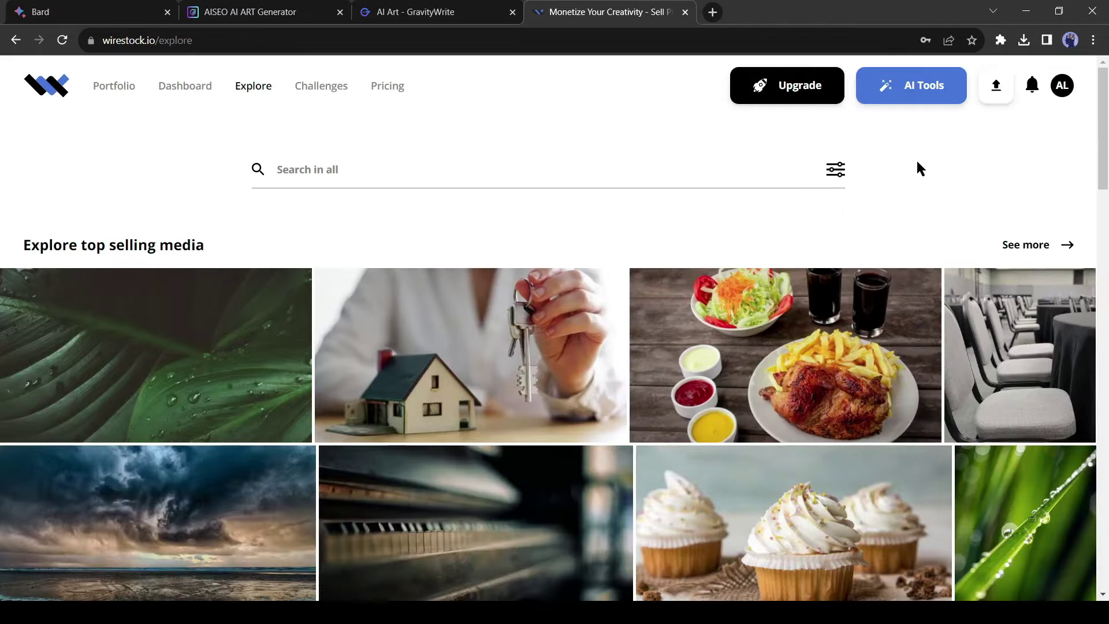
Step: Generate horizontal (3:2) photography-style images from the copied hummingbird prompt with Wirestock's AI Image Generator and view the variations
left_click(905, 106)
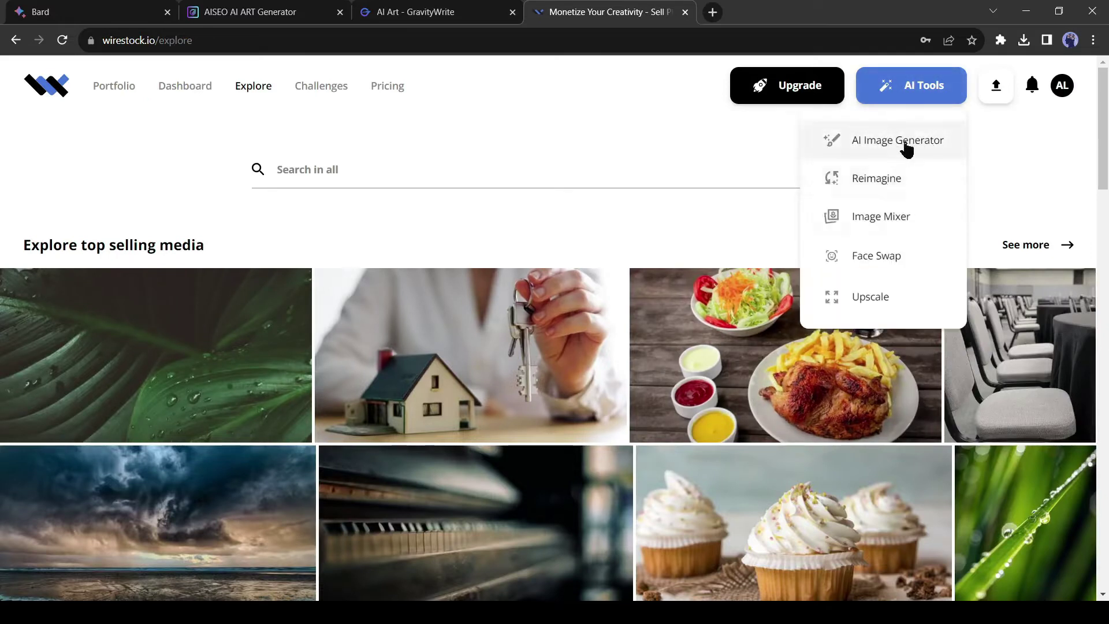
left_click(870, 140)
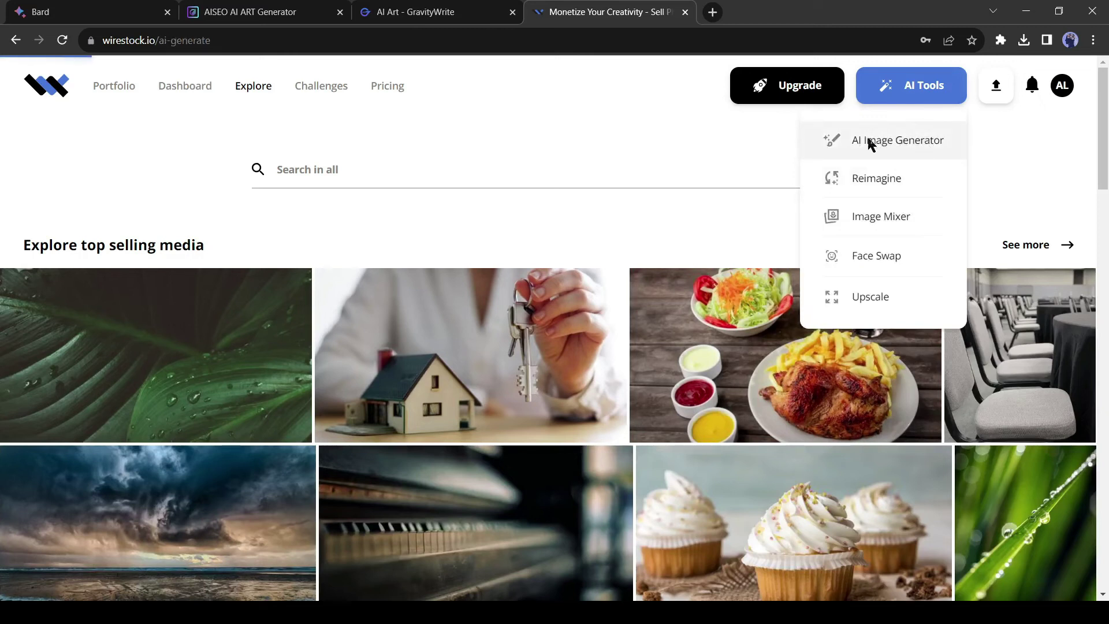
left_click(122, 263)
key("ctrl+v")
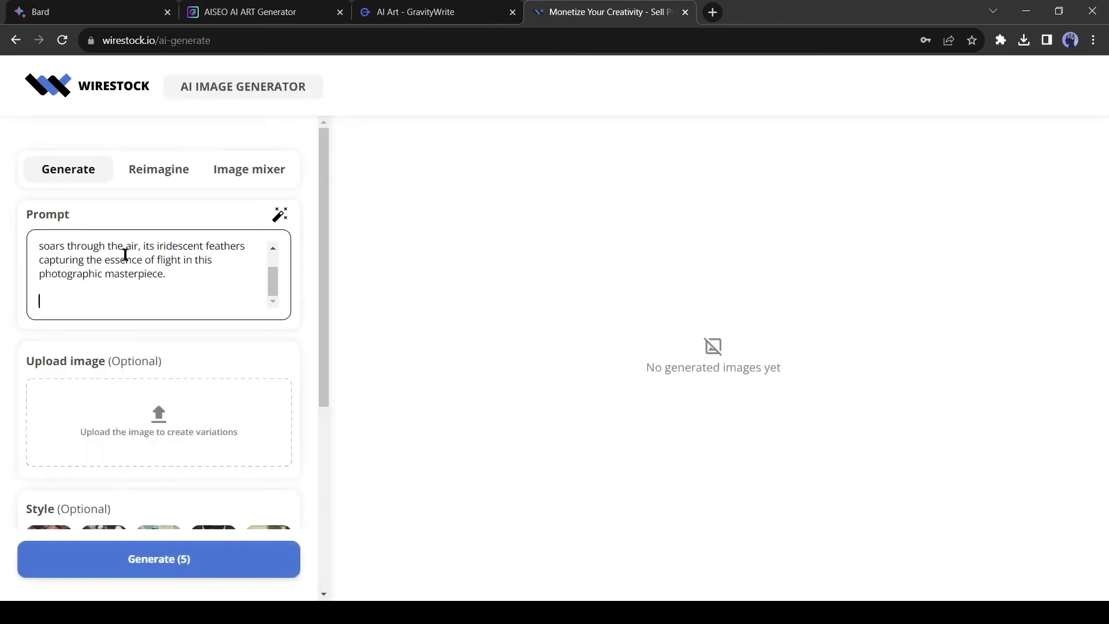
scroll(51, 398, "down", 5)
left_click(232, 488)
left_click(186, 567)
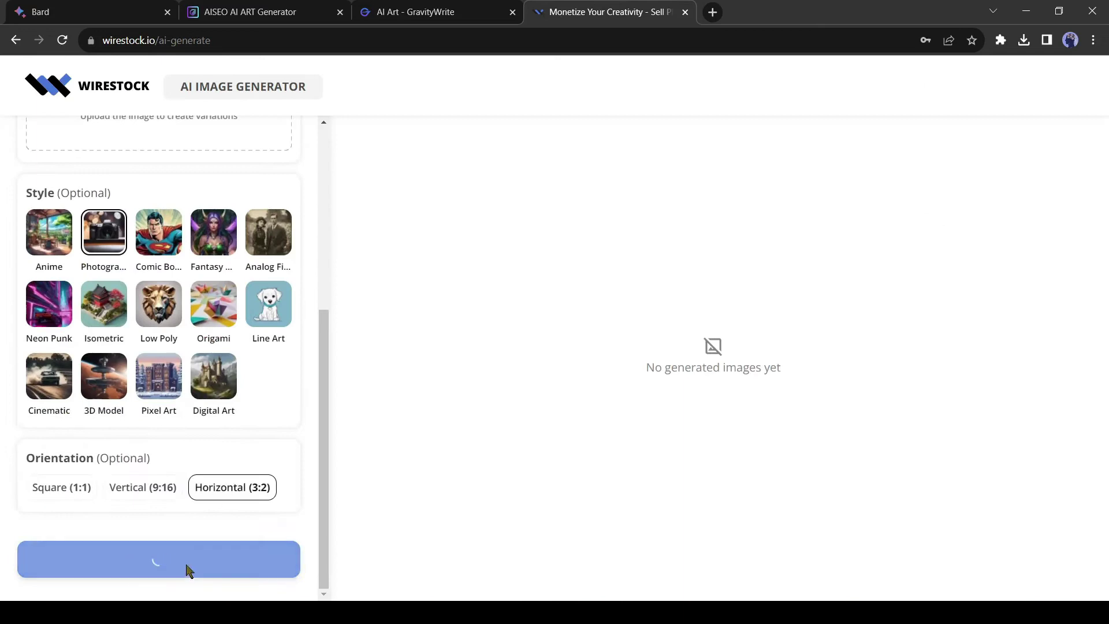
left_click(1015, 373)
left_click(1017, 439)
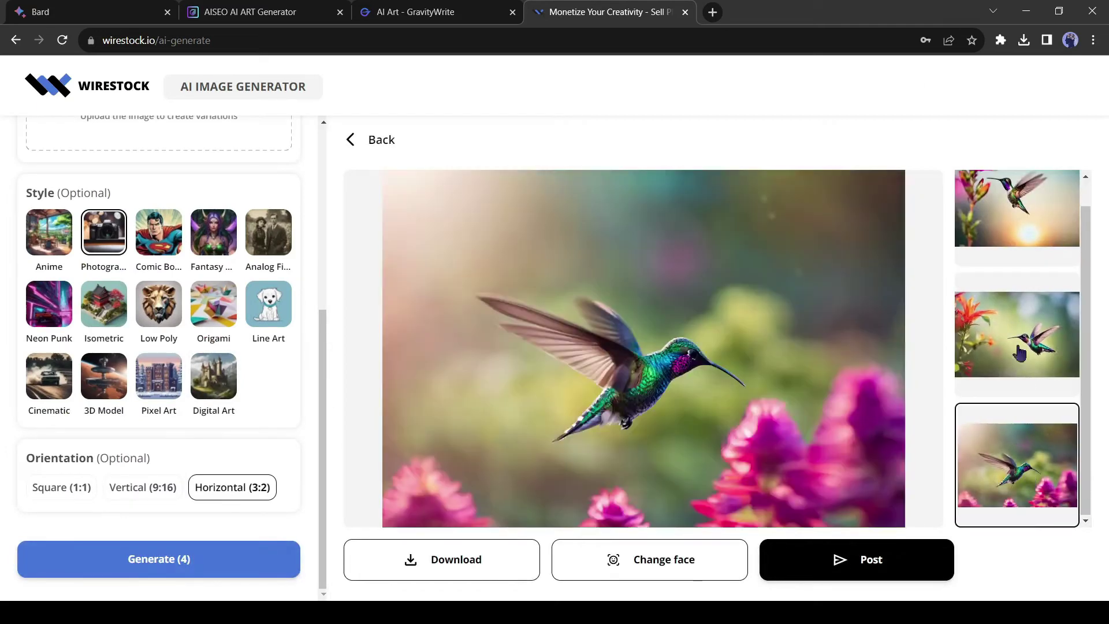
left_click(1049, 488)
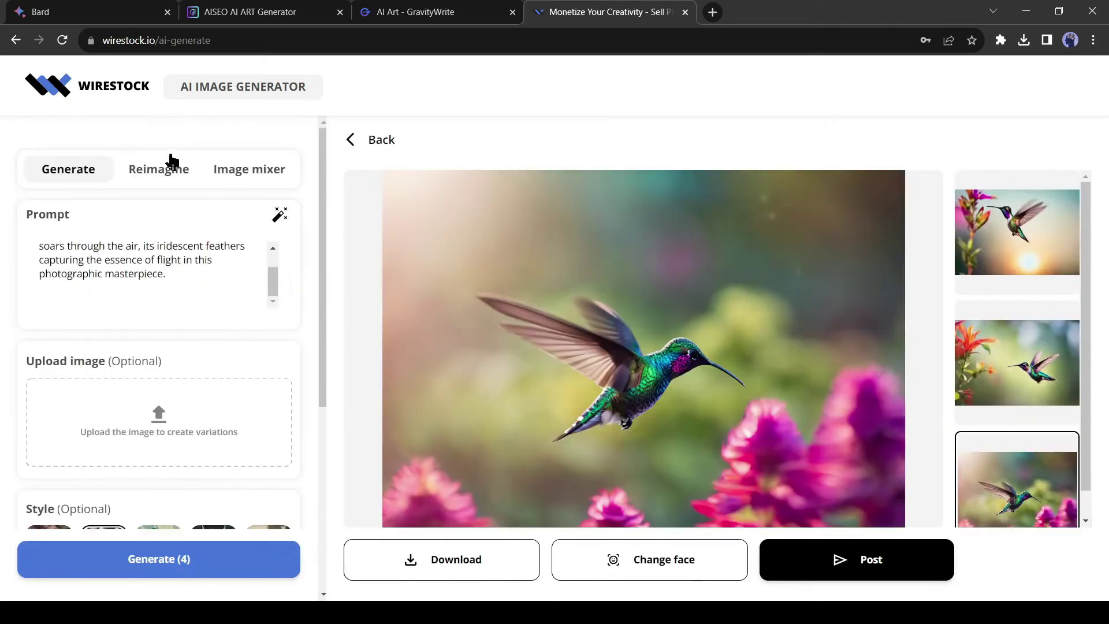
Step: Reimagine the downloaded image of four hummingbirds in the Digital Art style
left_click(15, 40)
left_click(929, 95)
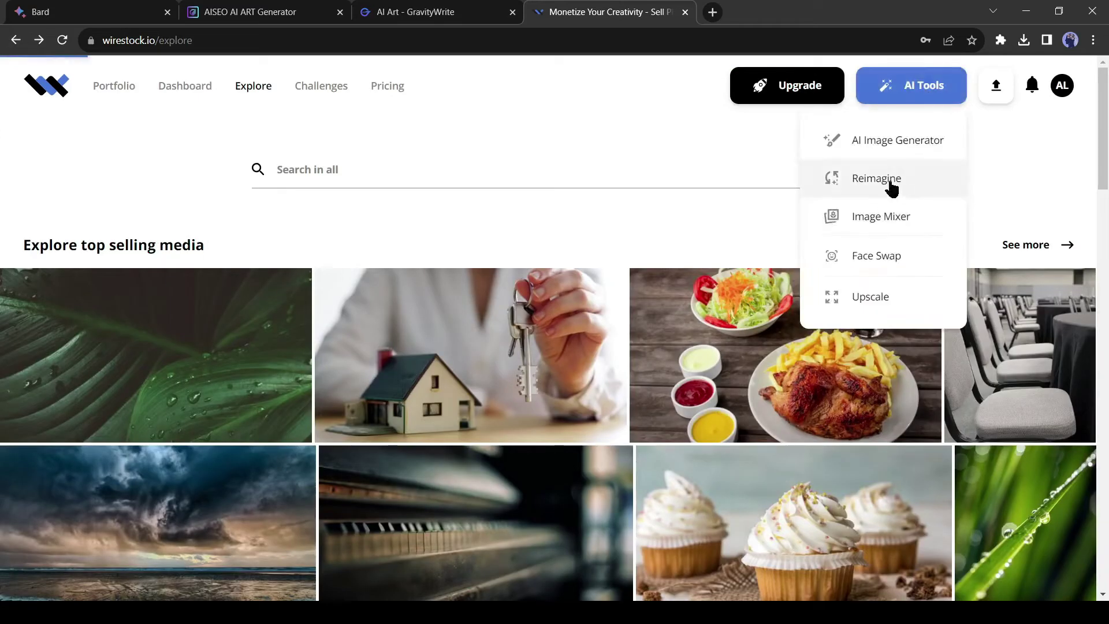
left_click(891, 186)
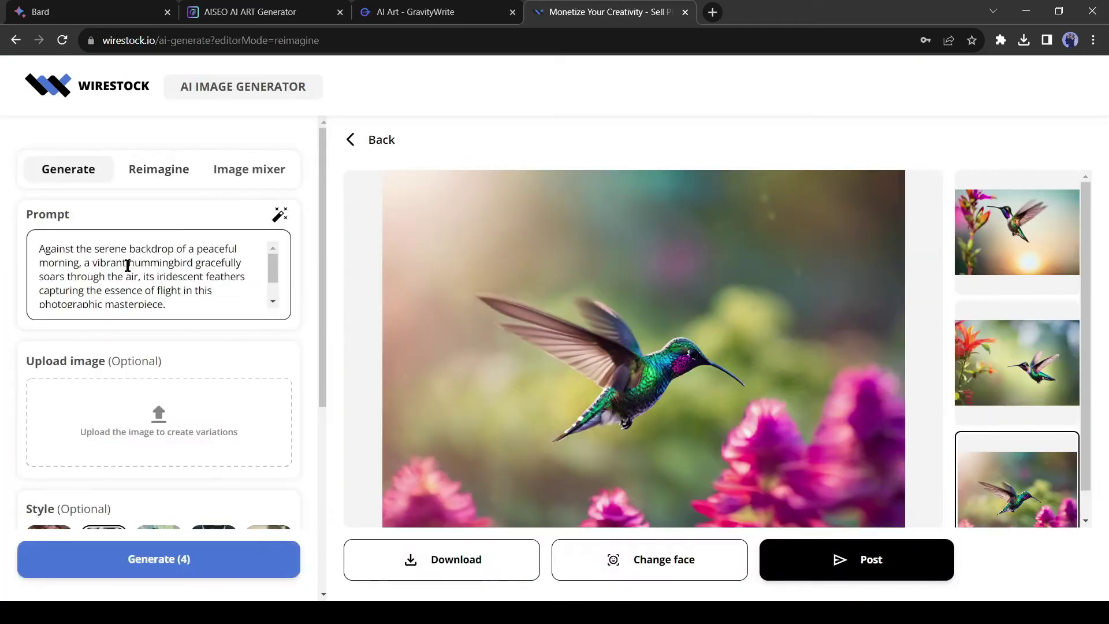
left_click(146, 175)
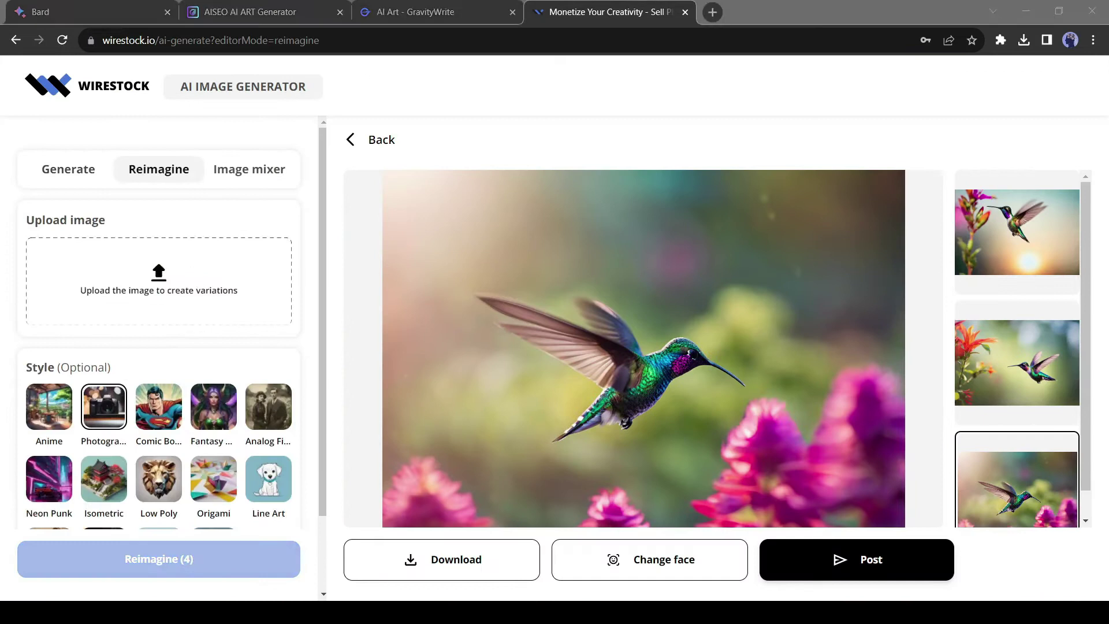
left_click_drag(0, 307, 163, 307)
scroll(163, 323, "down", 2)
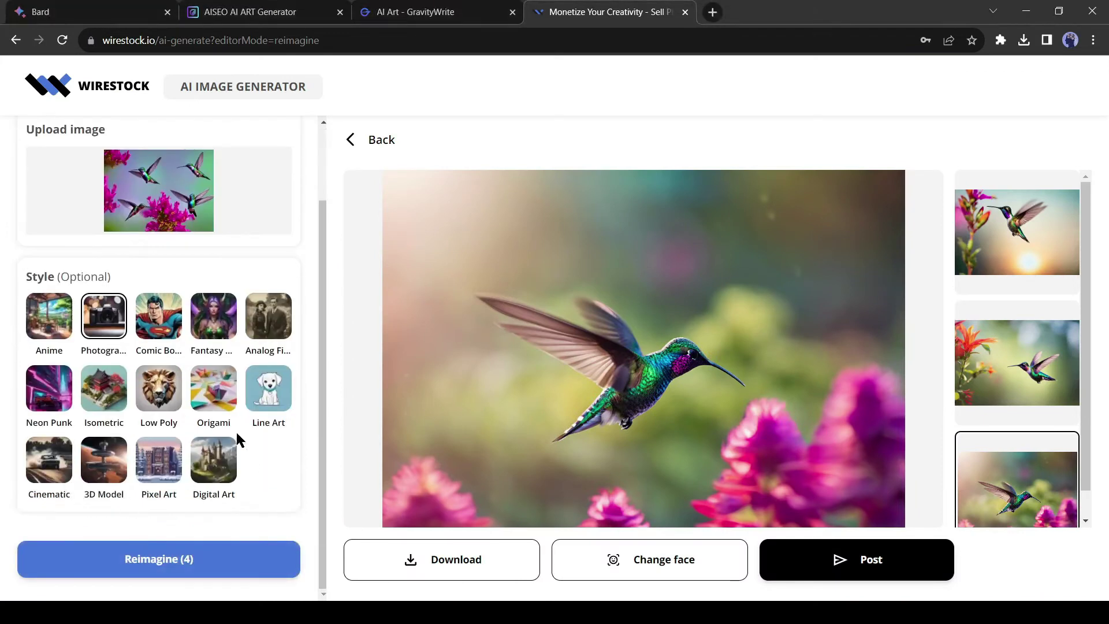
left_click(213, 460)
left_click(136, 555)
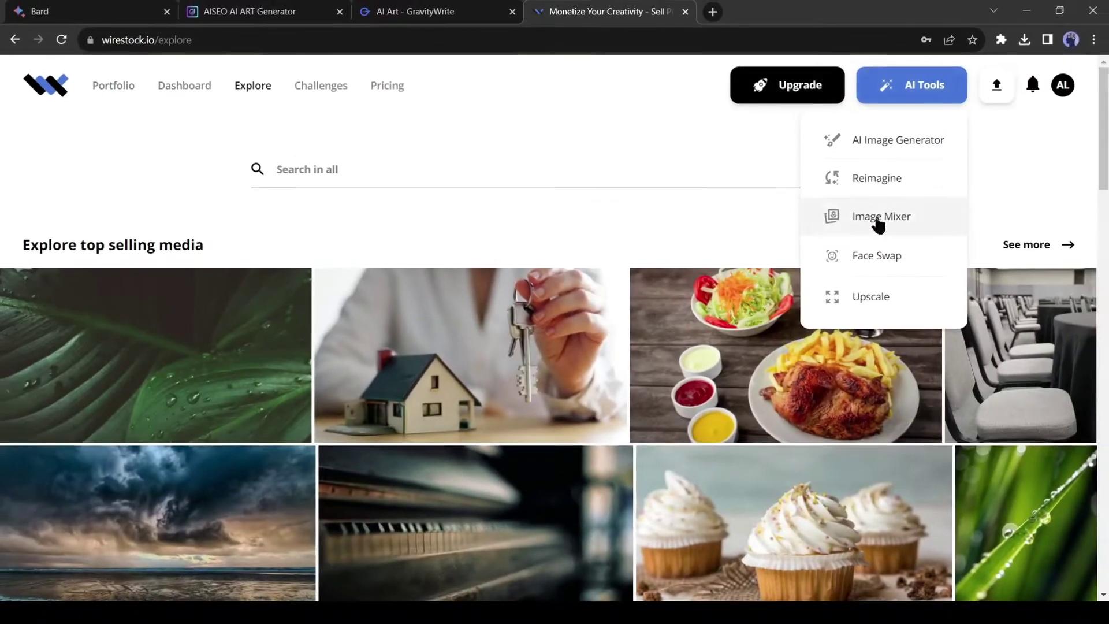
Step: Upload two rabbit images to Wirestock's Image Mixer and generate mixed variations of them
left_click(879, 218)
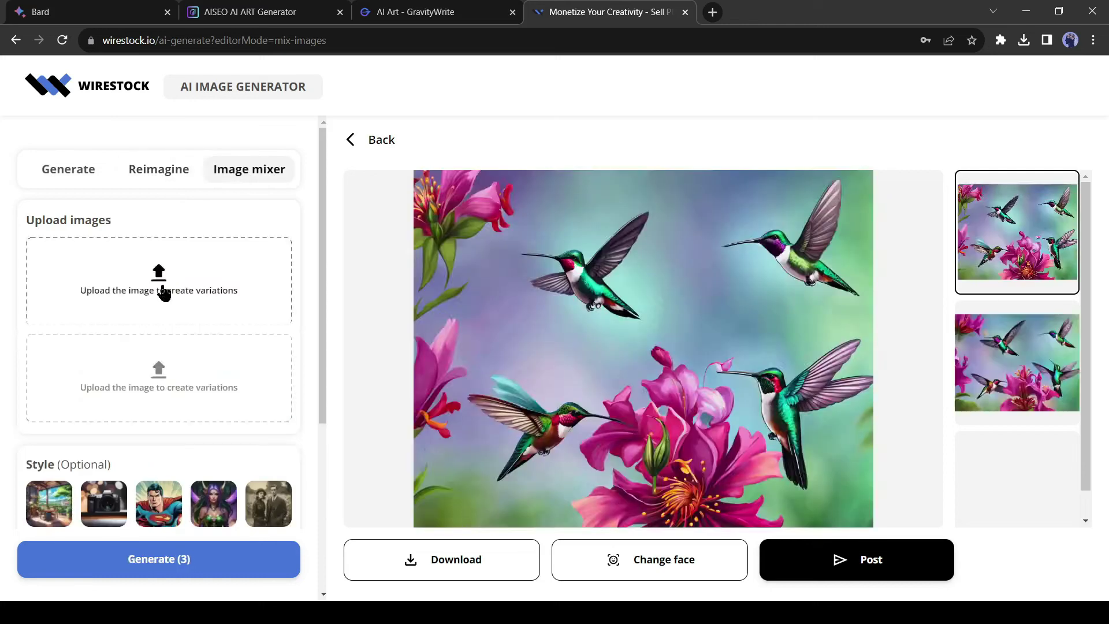
left_click(164, 293)
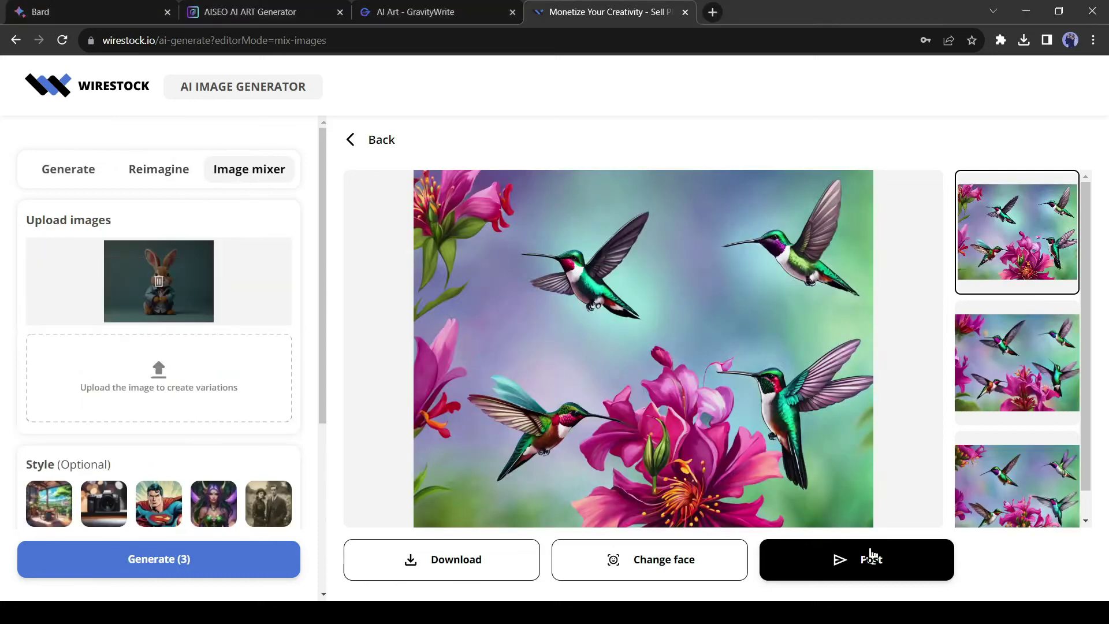
scroll(284, 349, "down", 5)
left_click(164, 559)
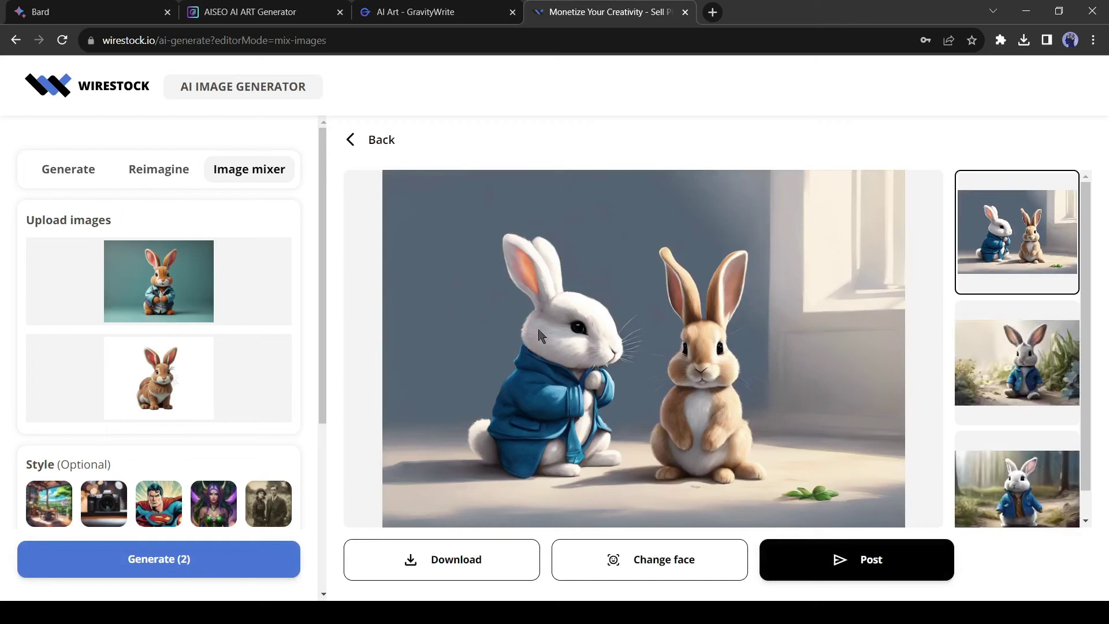
Step: View the generated rabbit mix variations one by one and return to the Explore page
left_click(998, 386)
scroll(1027, 464, "down", 1)
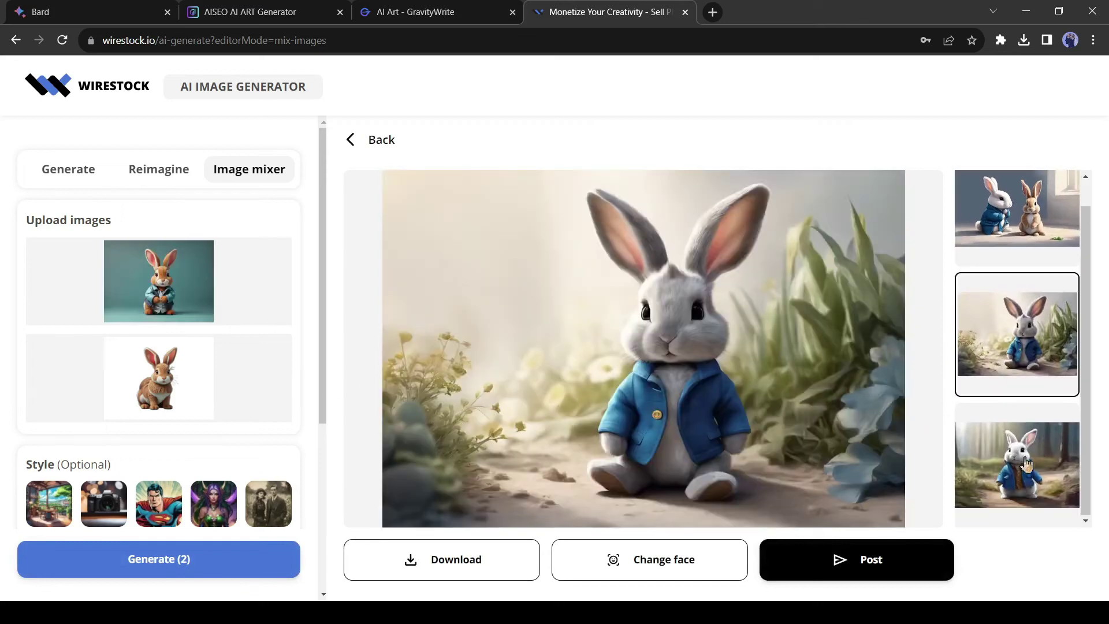
left_click(1021, 466)
scroll(1020, 466, "up", 1)
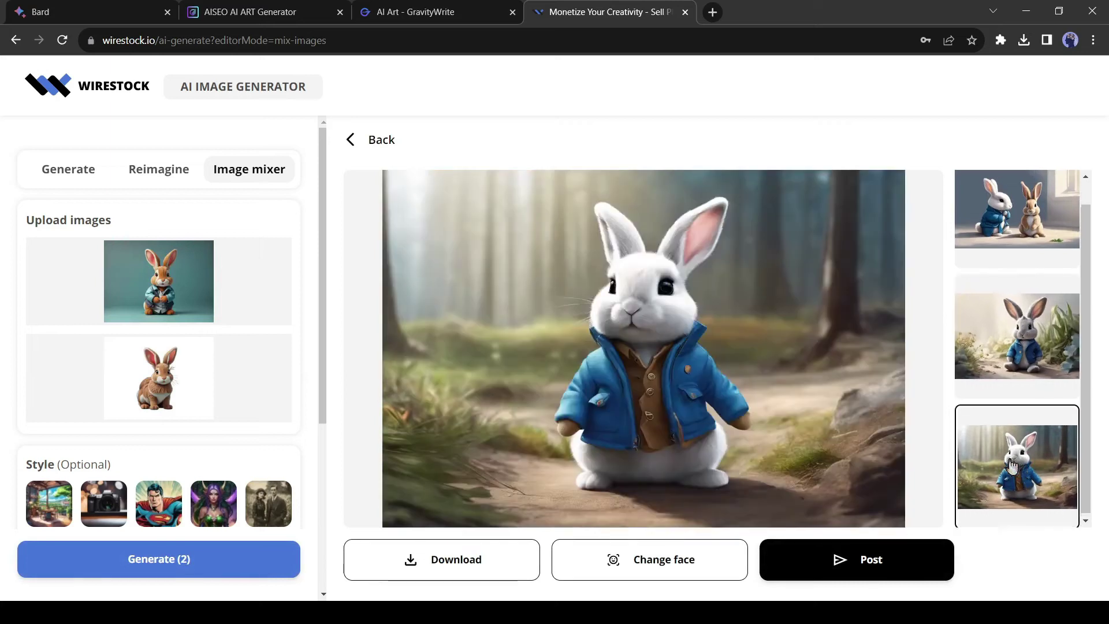
left_click(991, 278)
key("alt+Left")
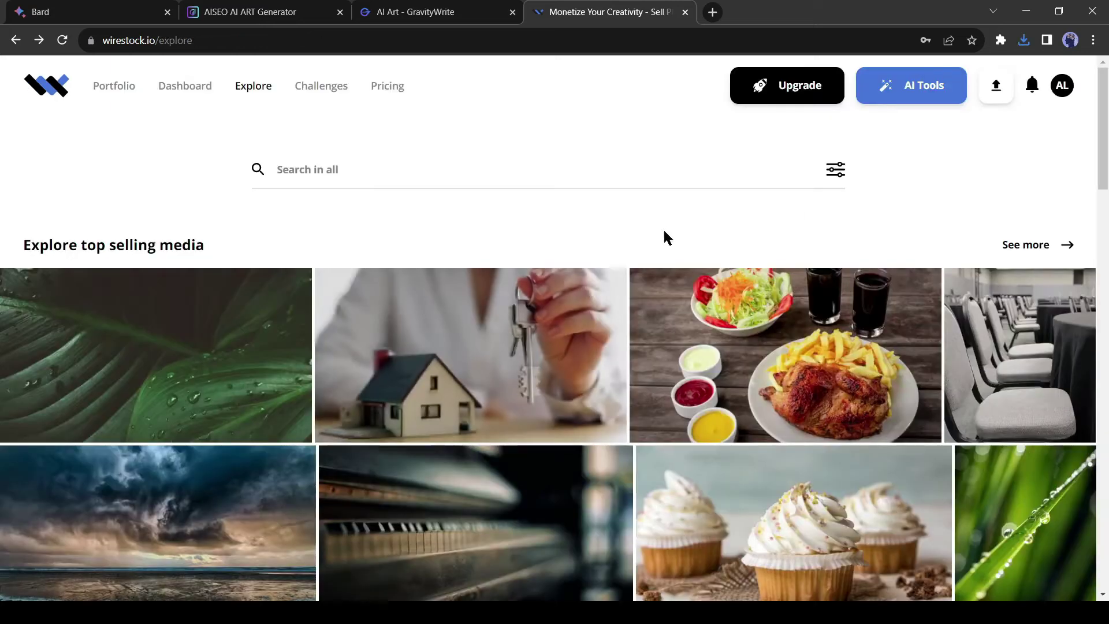
Step: Swap the face in an uploaded portrait of a man with the Face Swap tool and return to the previous page
left_click(912, 98)
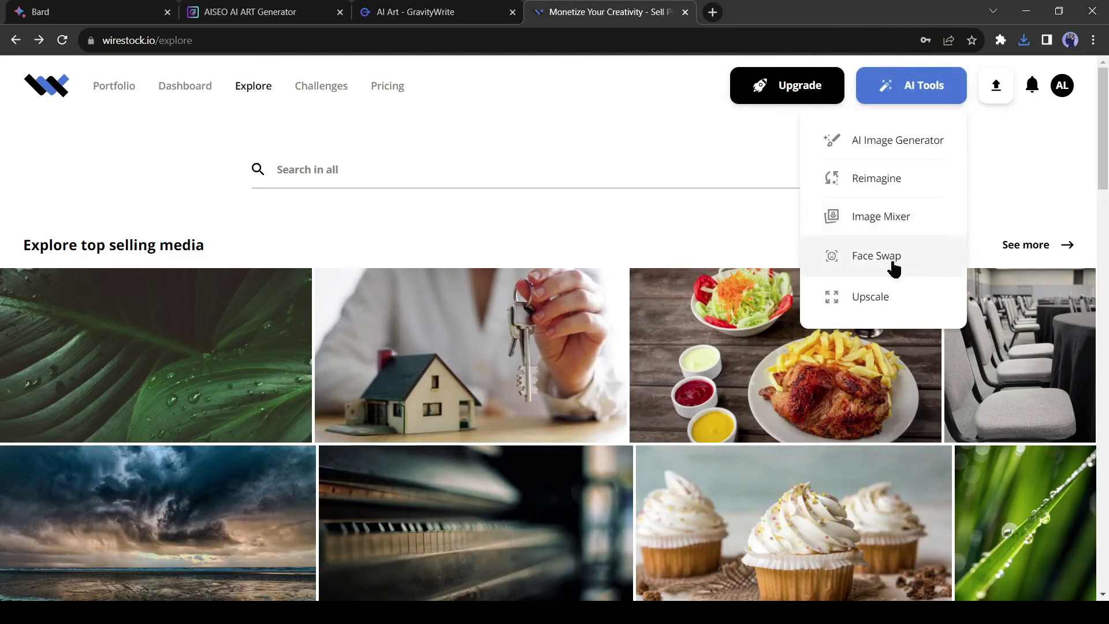
left_click(914, 268)
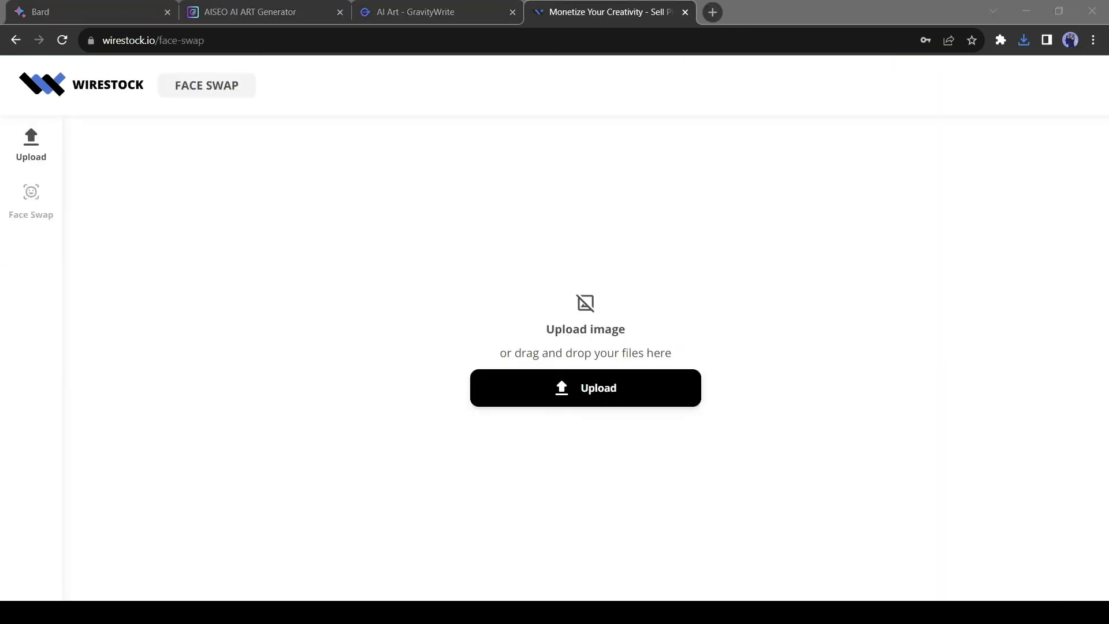
key("Return")
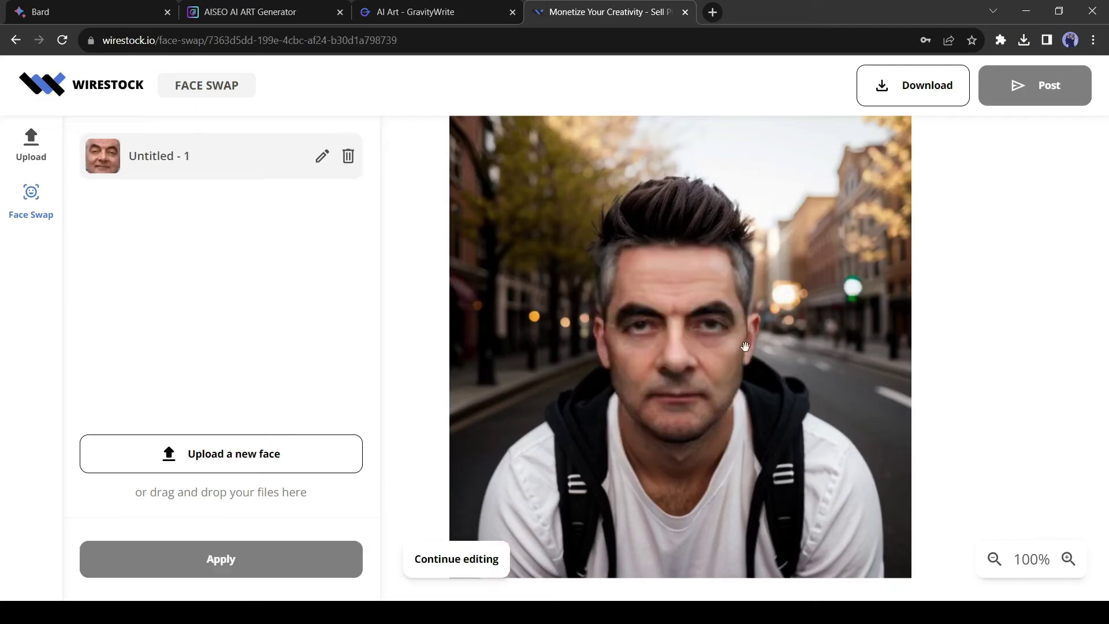
key("alt+Left")
Step: Upscale the image of a single hummingbird beside orange flowers with the Upscale tool and download the result
left_click(898, 98)
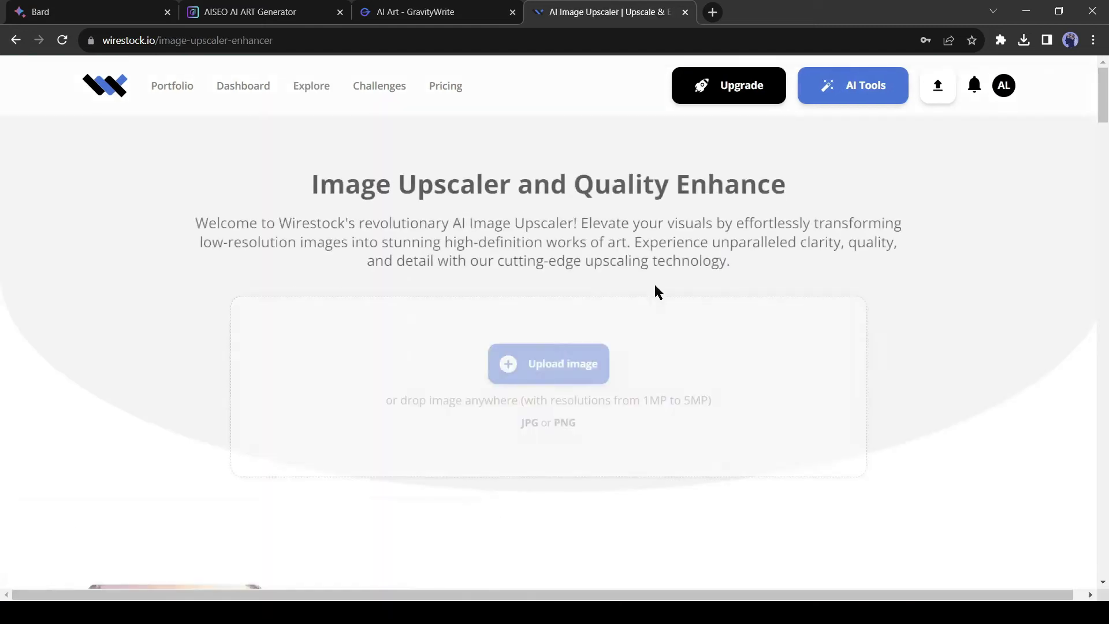
left_click(549, 361)
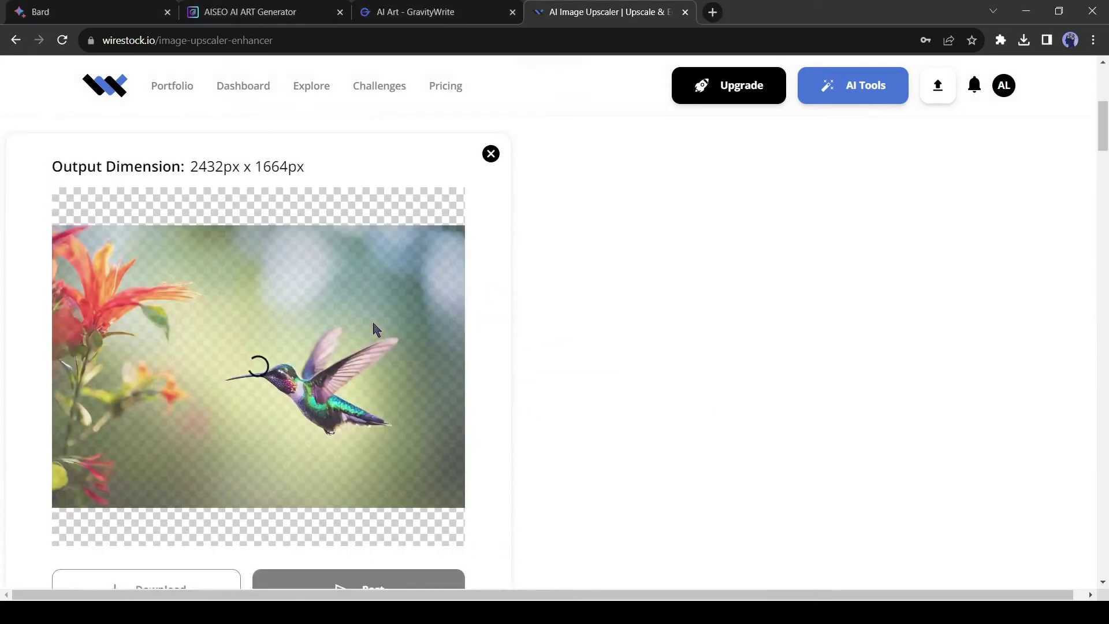
scroll(575, 403, "down", 1)
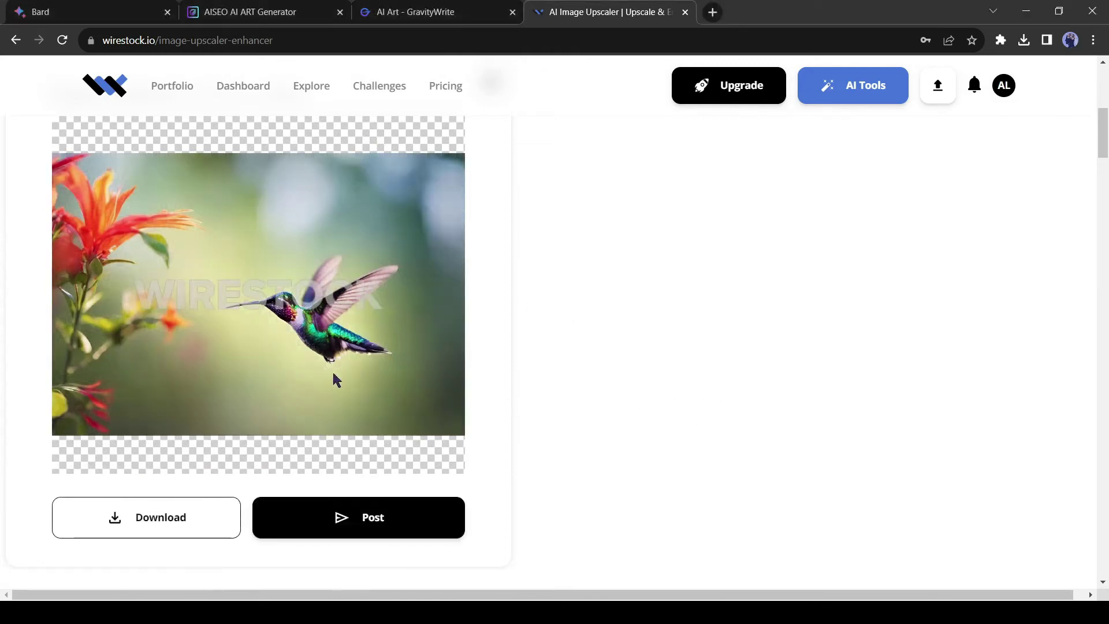
left_click(163, 527)
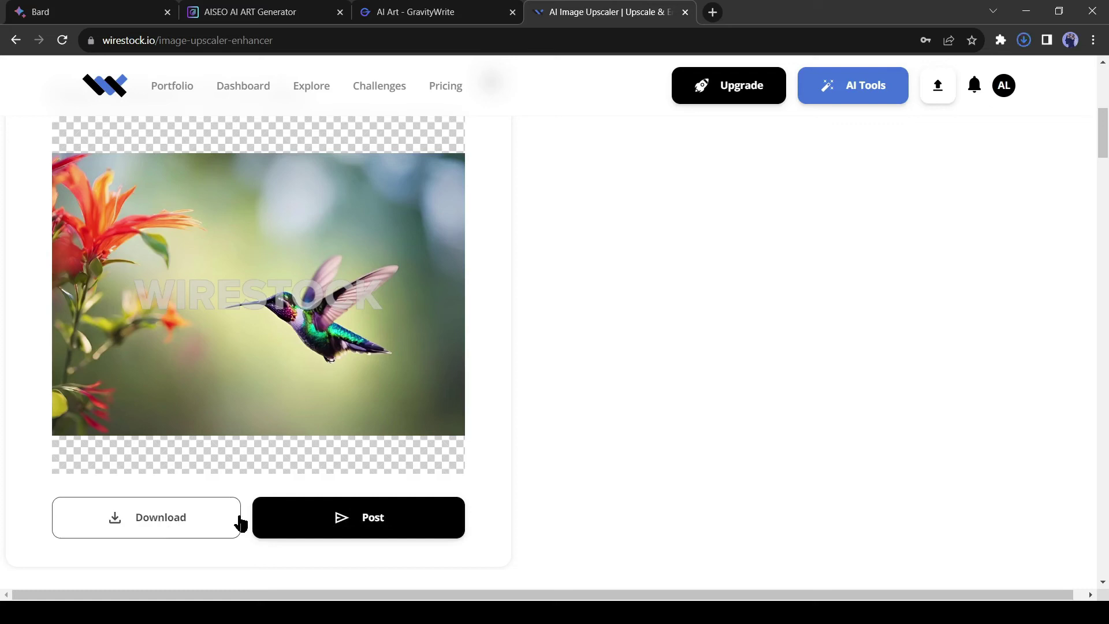
Step: Start posting the upscaled hummingbird image and look through the list of challenges it can be submitted to
left_click(367, 523)
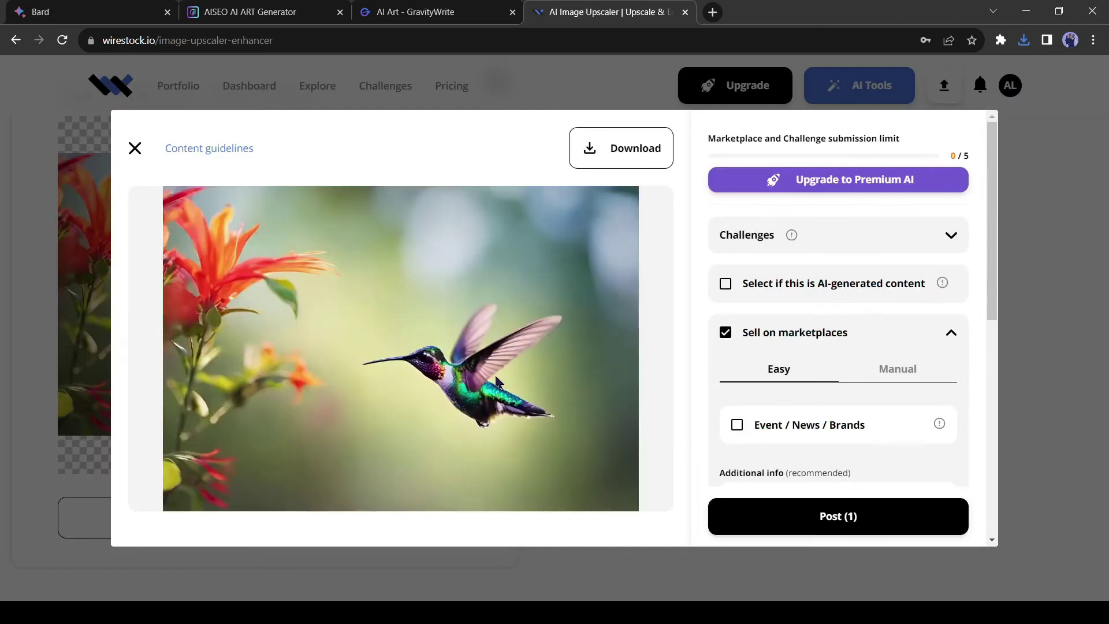
left_click(950, 236)
scroll(850, 381, "down", 4)
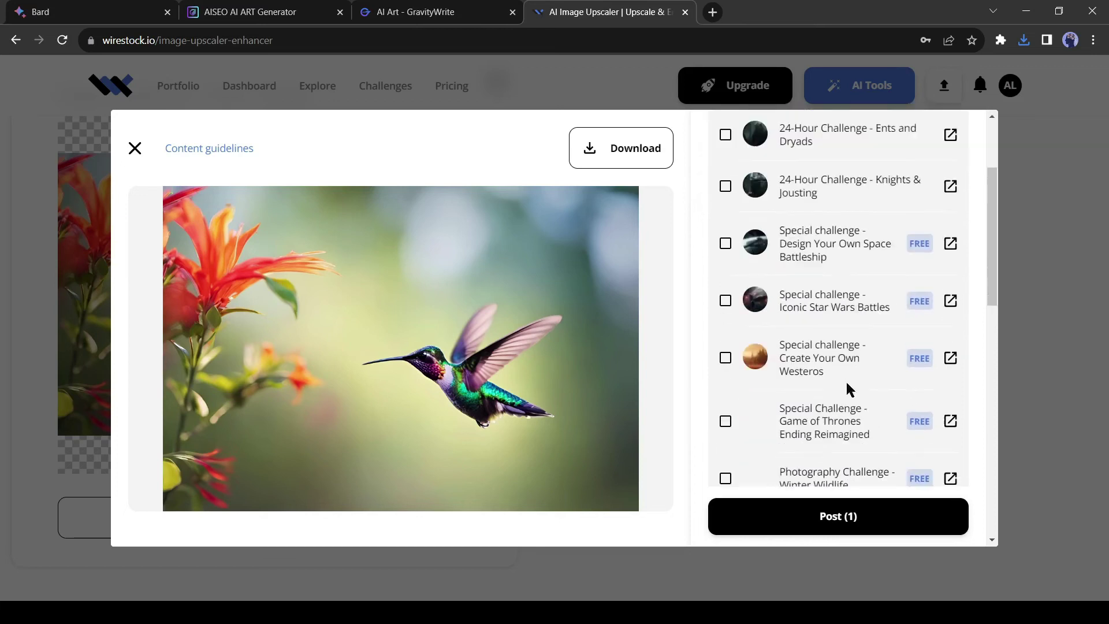
scroll(849, 388, "up", 3)
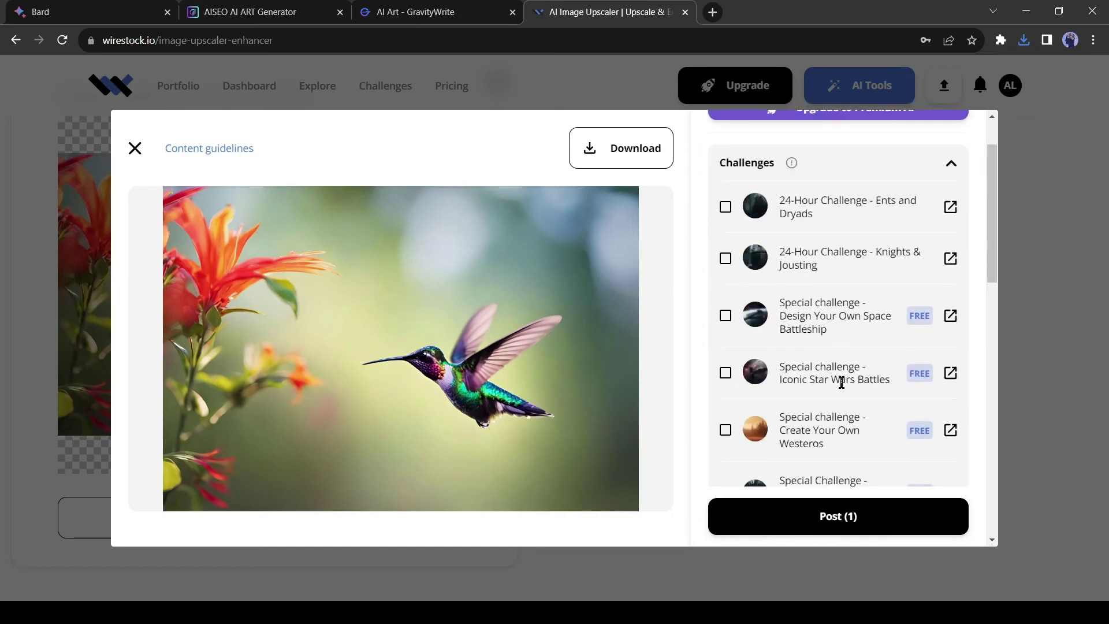
scroll(838, 380, "down", 1)
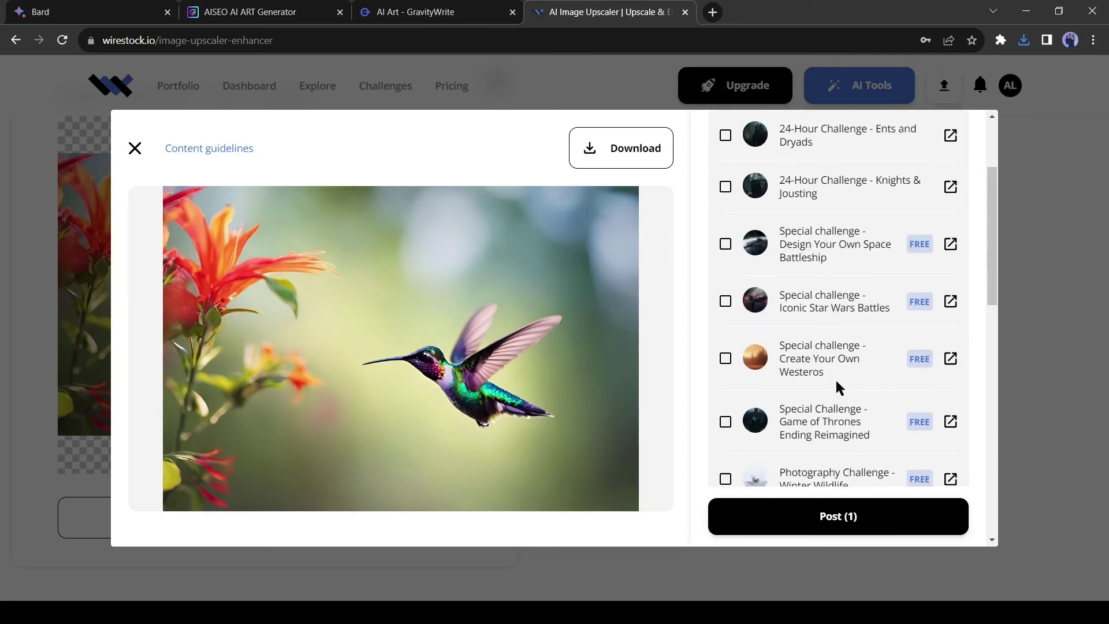
scroll(836, 380, "down", 1)
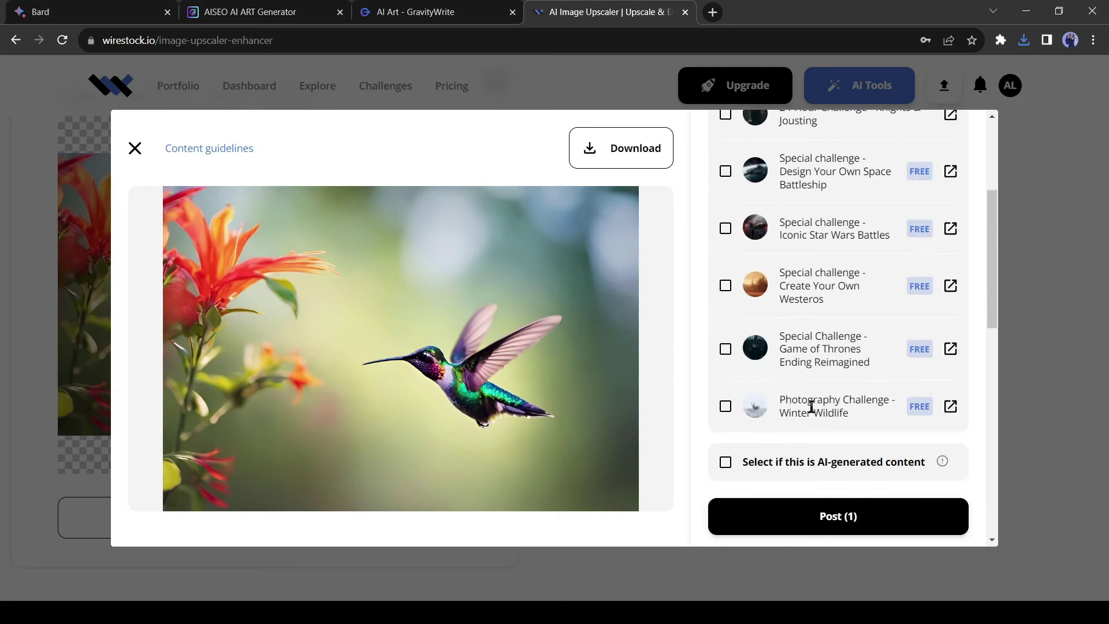
scroll(811, 407, "up", 4)
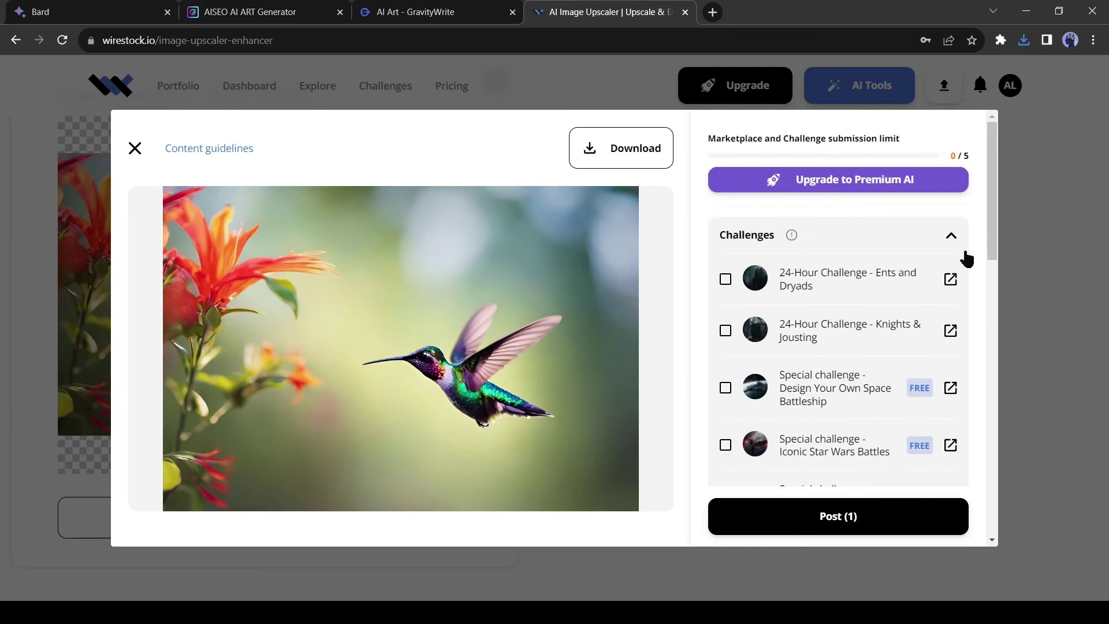
left_click(951, 237)
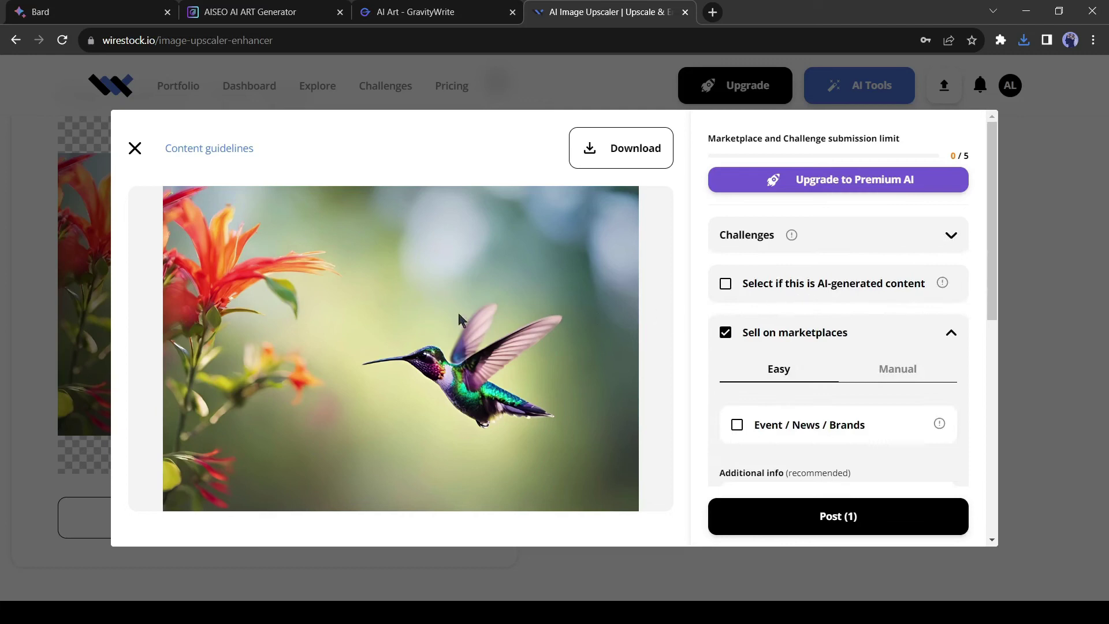
Step: Mark the image as AI-generated, choose Stable Diffusion, and enter the hummingbird prompt beginning "Against the serene backdrop of a peaceful morning"
left_click(725, 284)
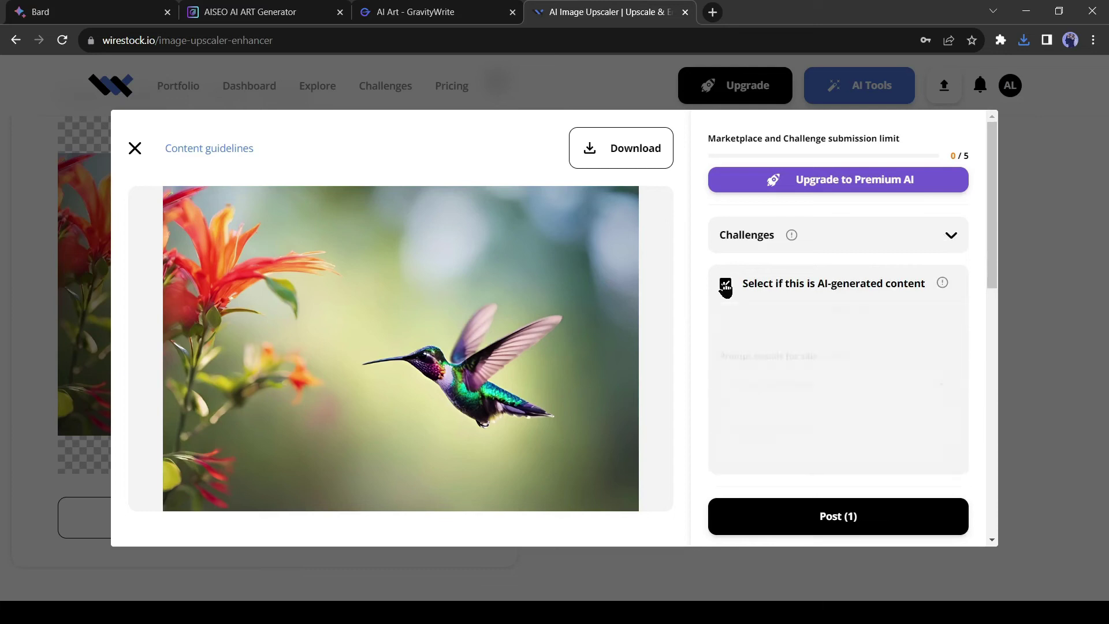
left_click(835, 385)
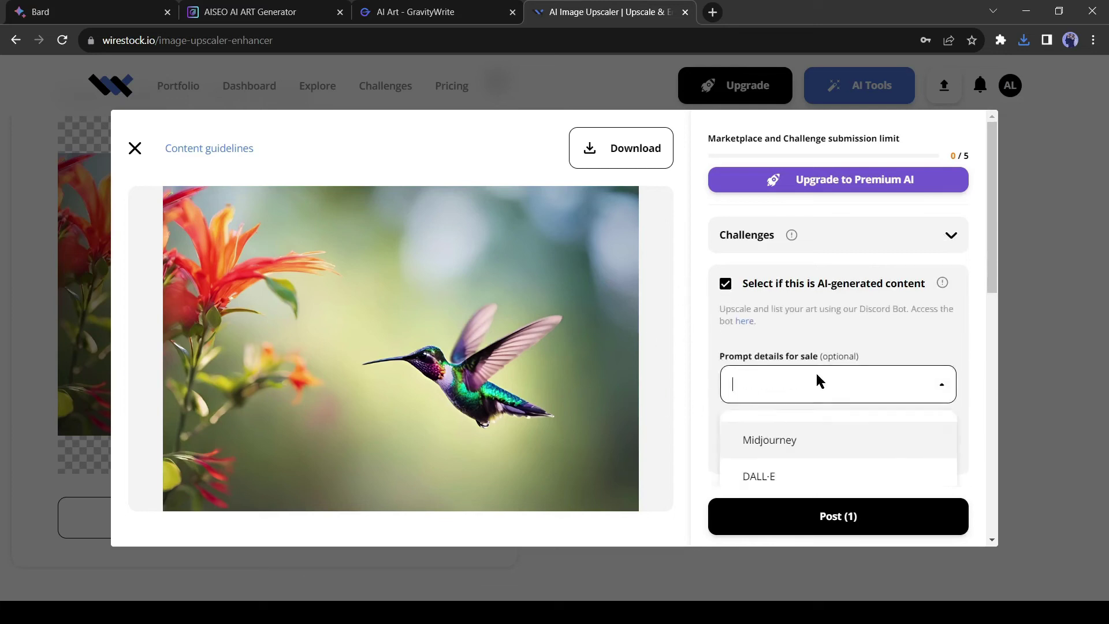
left_click(822, 372)
left_click(773, 299)
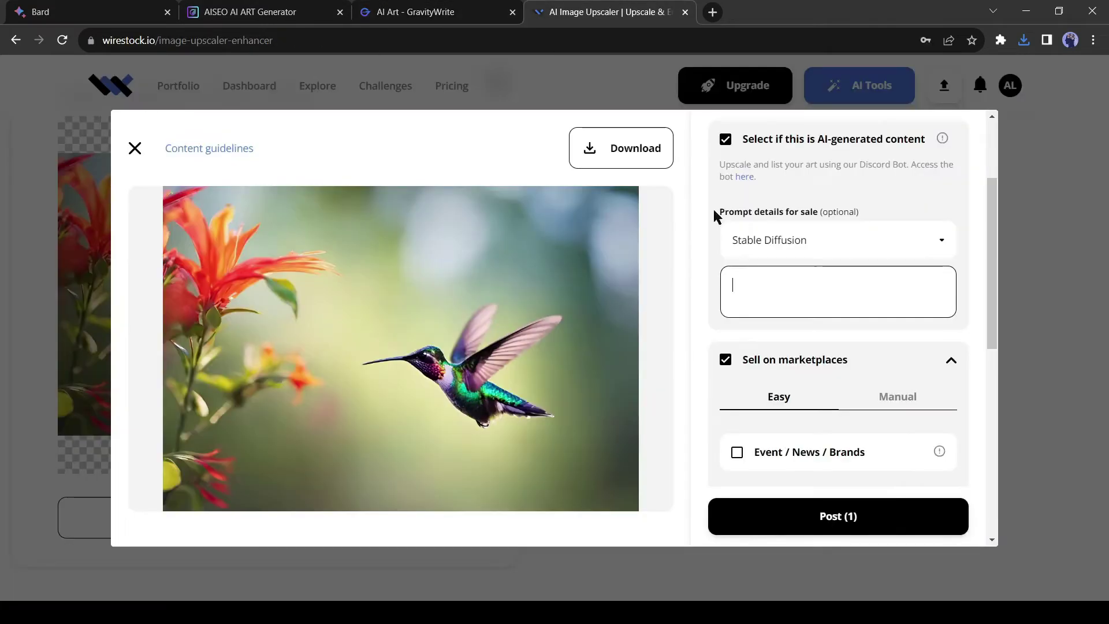
type("Against the serene backdrop of a peaceful morning, a vibrant hummingbird gracefully soars through the air, its iridescent feathers capturing the essence of flight in this photographic masterpiece.")
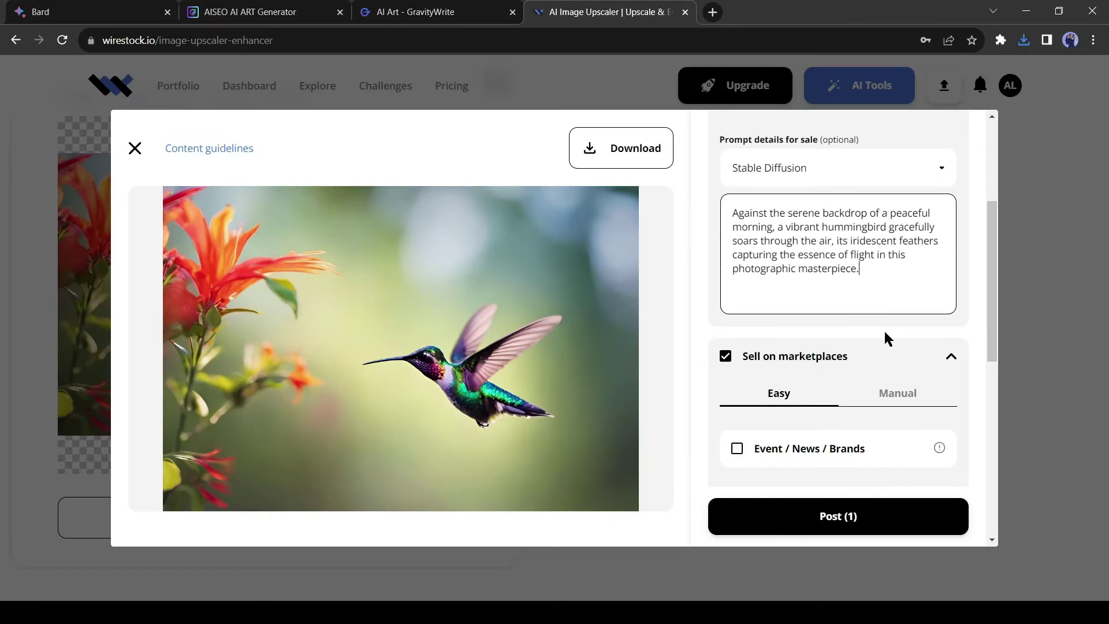
Step: Review the Manual marketplace listing fields and switch back to the Easy mode
scroll(825, 372, "down", 1)
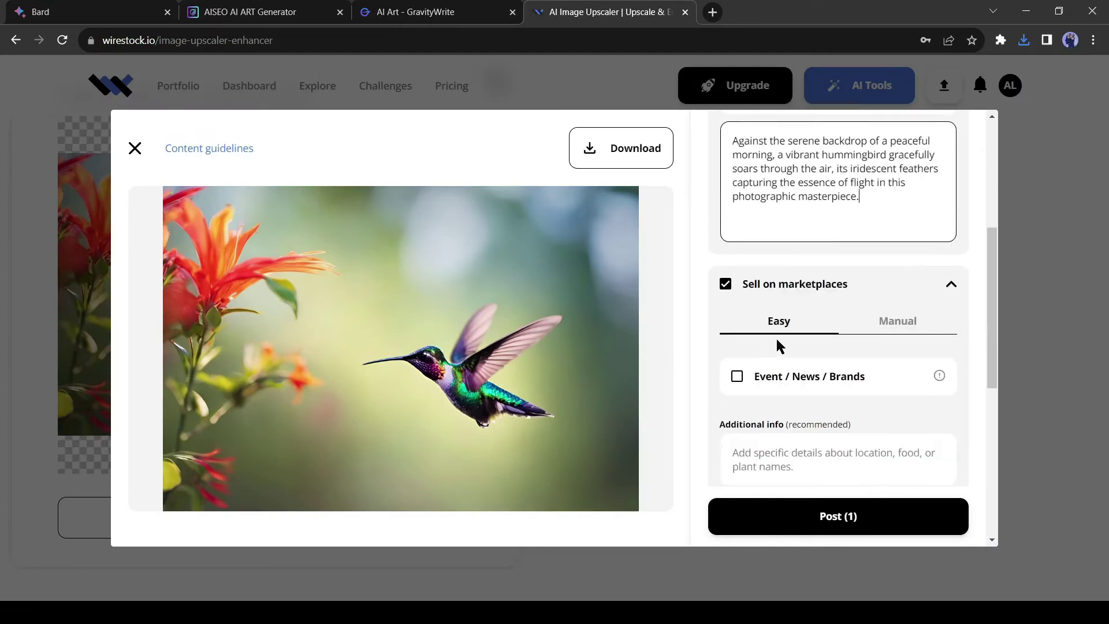
left_click(899, 325)
scroll(857, 377, "down", 1)
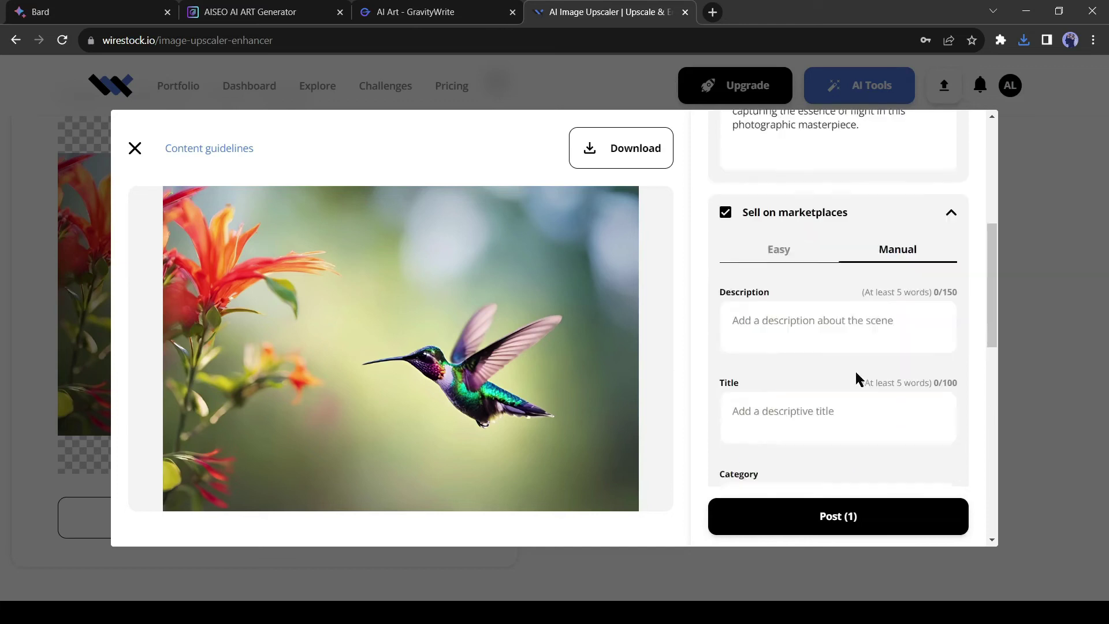
scroll(857, 375, "down", 7)
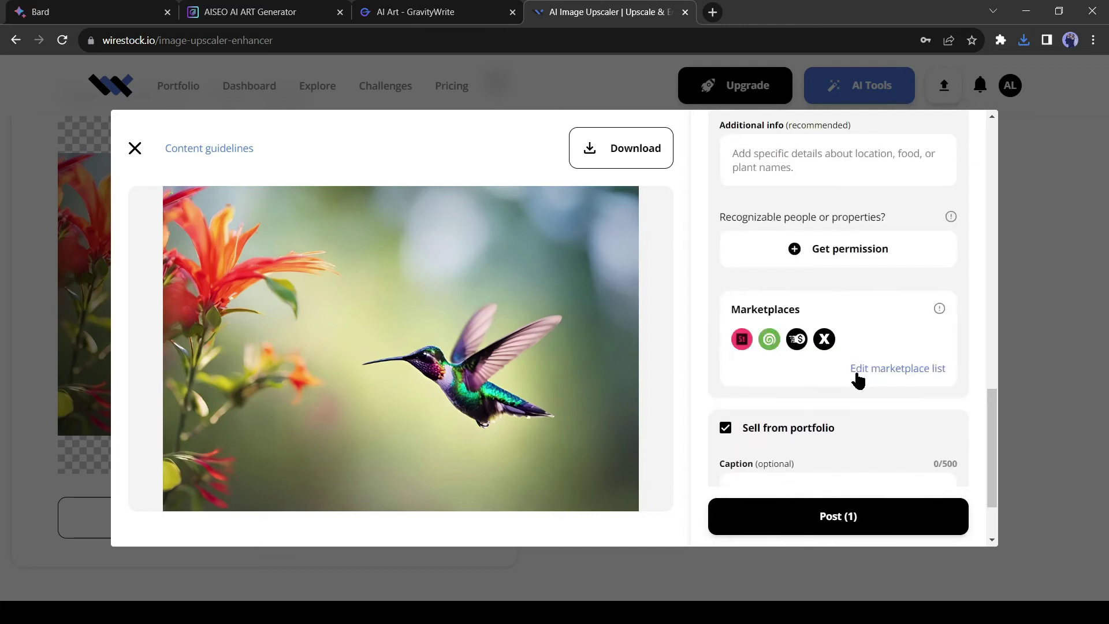
scroll(835, 372, "up", 10)
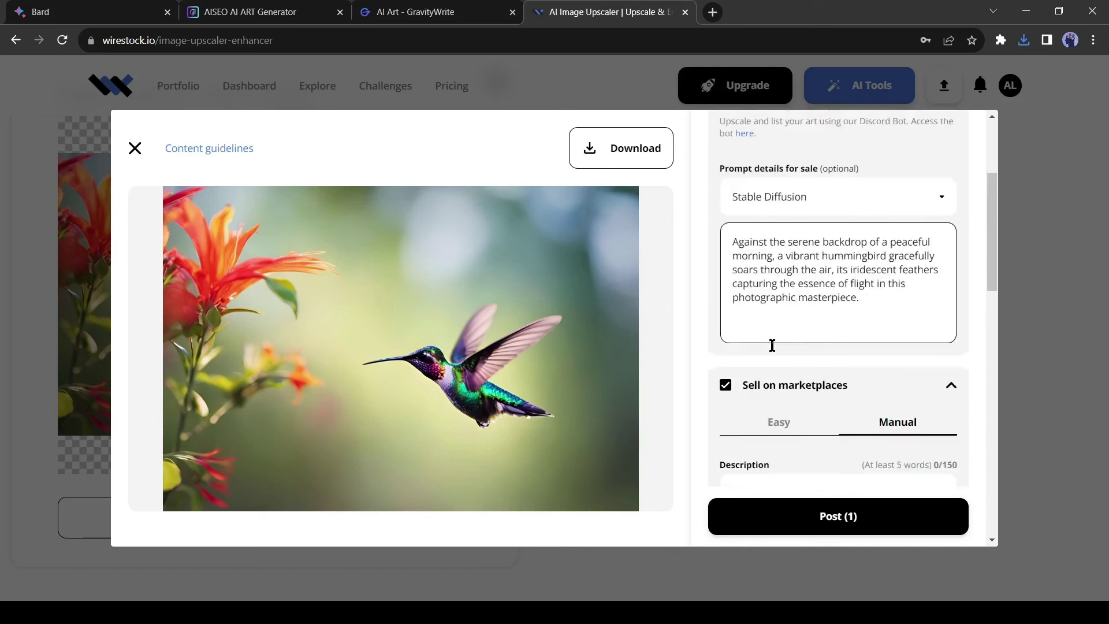
left_click(776, 425)
Step: Enter "A landscape of flying hummingbird" as the additional info for the marketplace listing
scroll(874, 350, "down", 4)
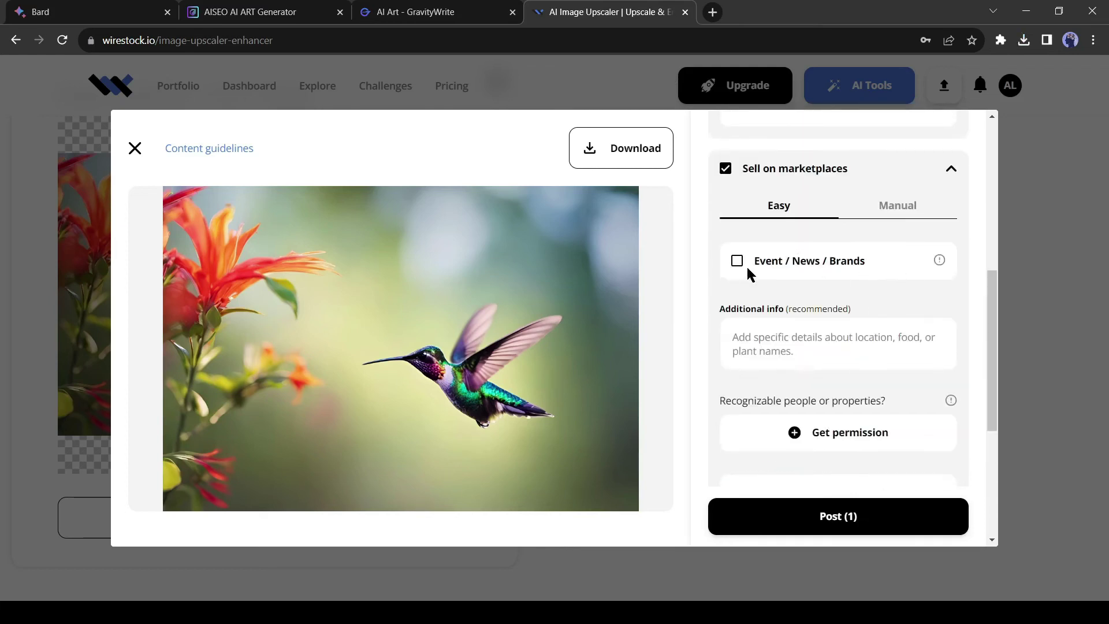
left_click(808, 347)
type("A landscape of flying hummingbird")
Step: Review the marketplace distribution list and save it with Adobe, Dreamstime, Instant Pay and Extra Channels selected
scroll(834, 364, "down", 1)
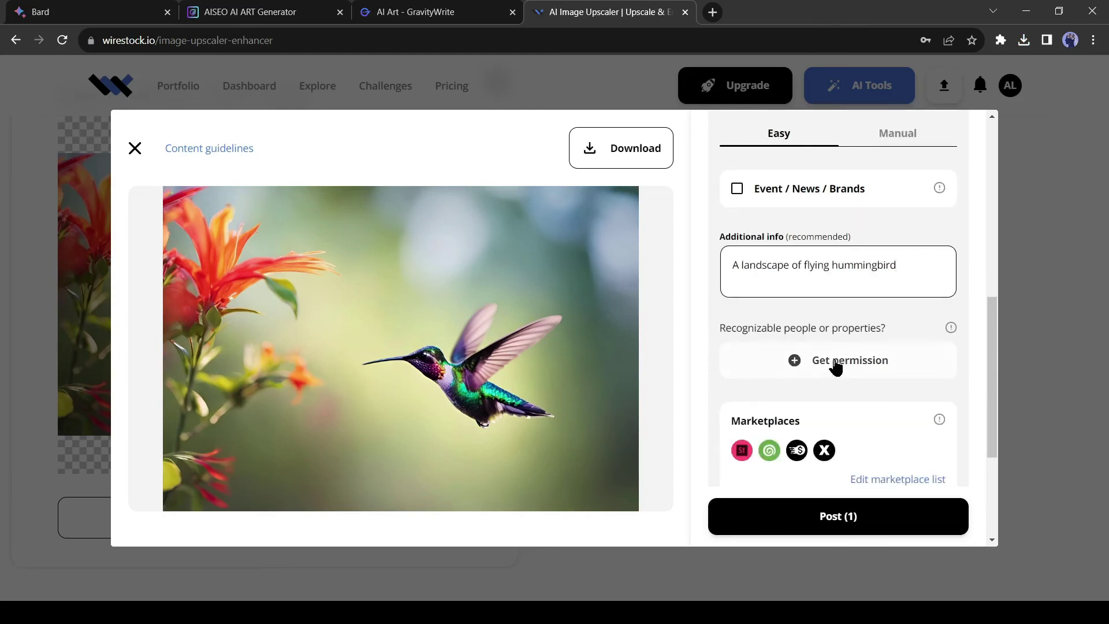
scroll(812, 462, "down", 1)
left_click(890, 412)
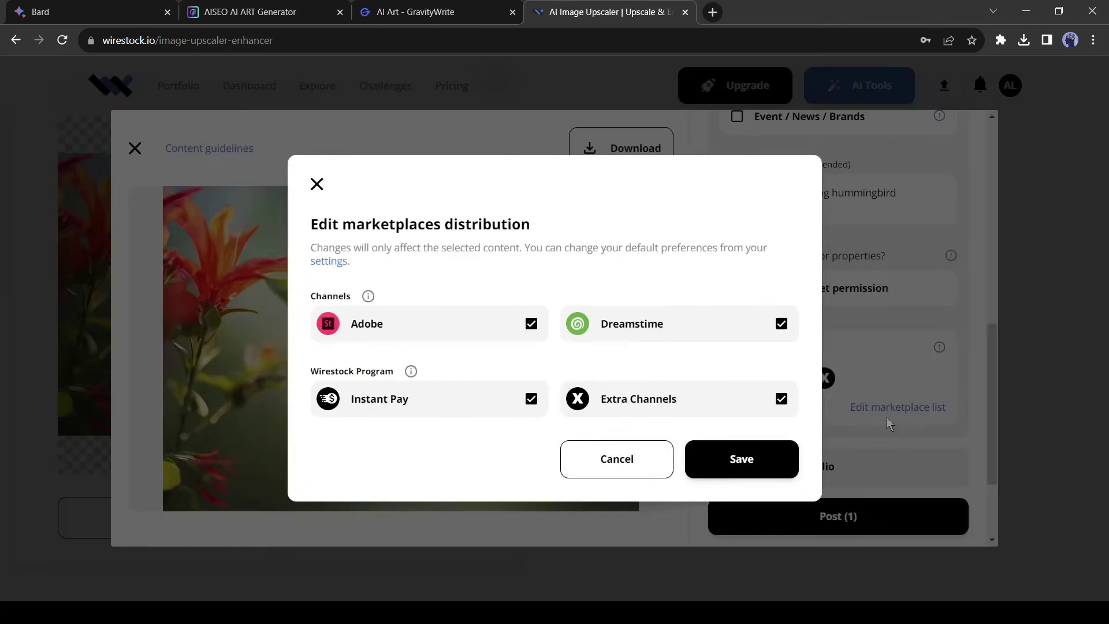
left_click(726, 461)
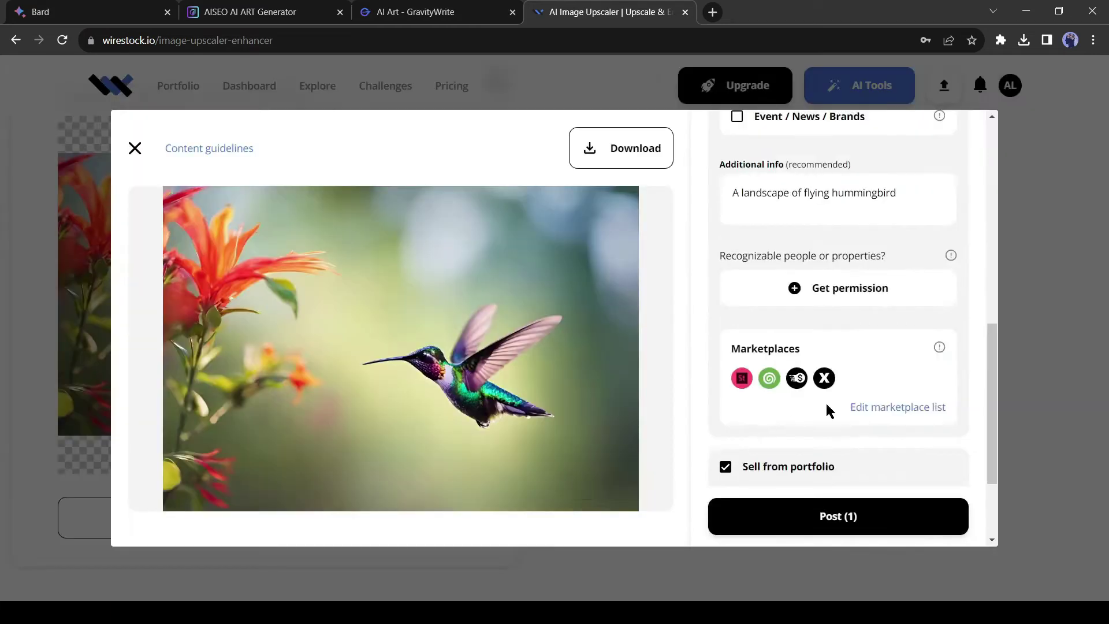
Step: Add the portfolio caption "Flying Humming Bird" to the image
scroll(733, 389, "down", 2)
left_click(742, 393)
type("Flying Humming Bird")
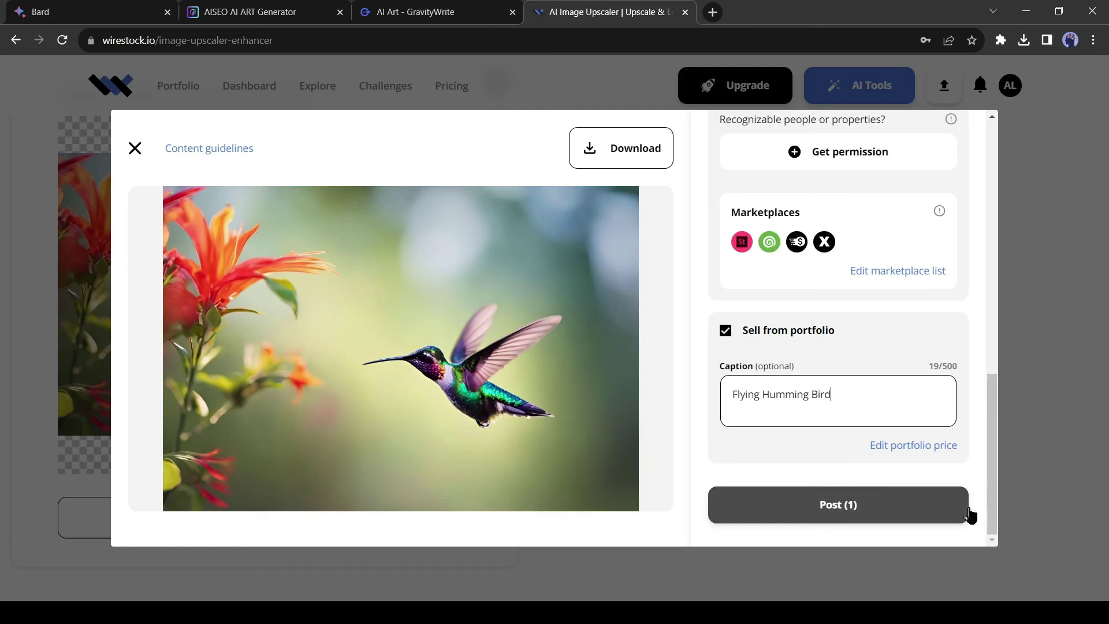
Step: Check the marketplace and challenge submission limit and open the Premium plan upgrade options
scroll(985, 515, "up", 10)
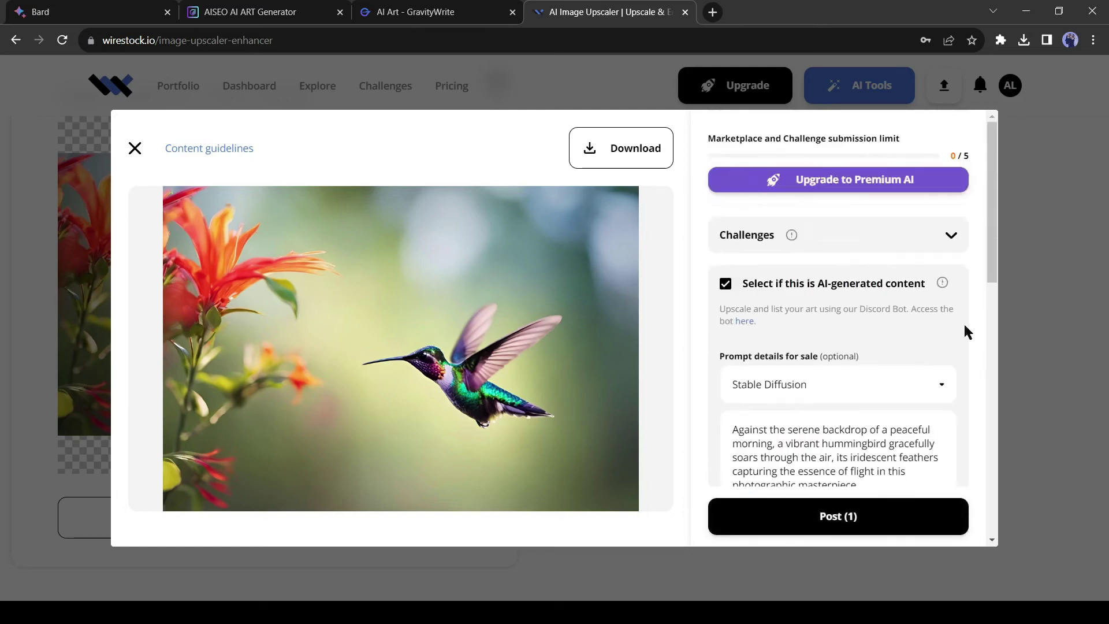
left_click_drag(971, 155, 946, 155)
left_click(848, 137)
left_click(820, 181)
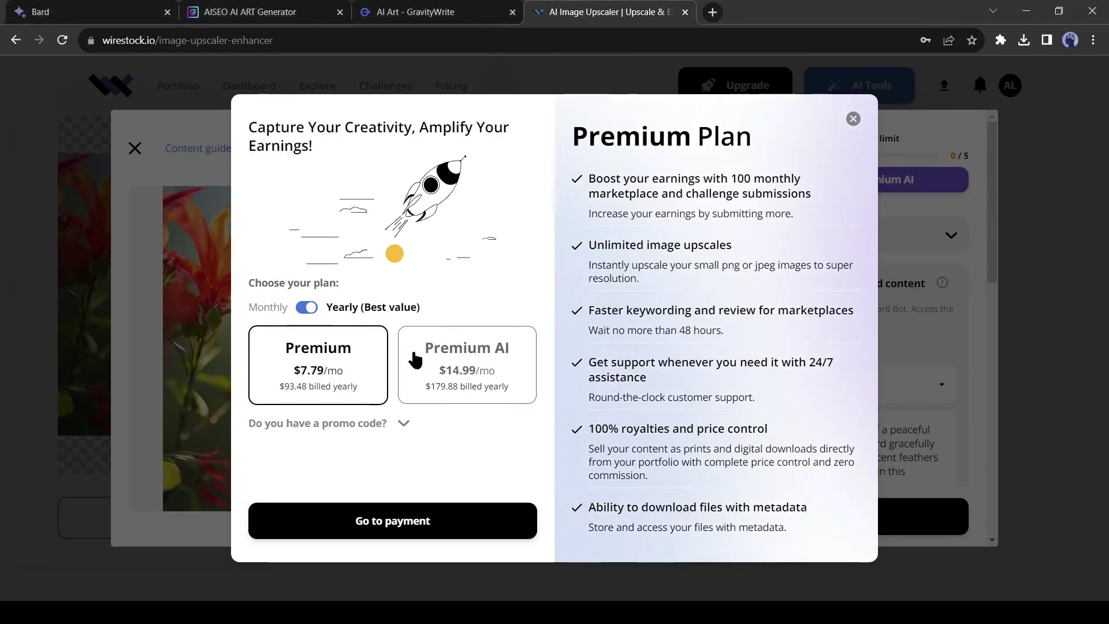
Step: Review the Premium plan's features, including its monthly submission allowance and the ability to download files with metadata
left_click_drag(721, 179, 789, 180)
left_click(773, 180)
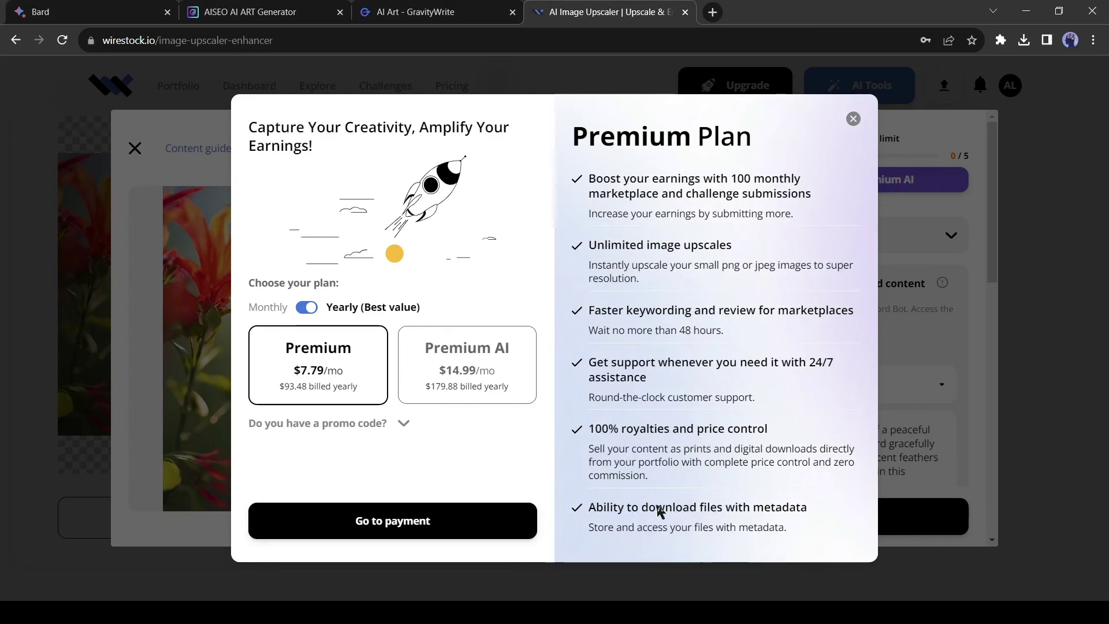
left_click_drag(657, 507, 782, 506)
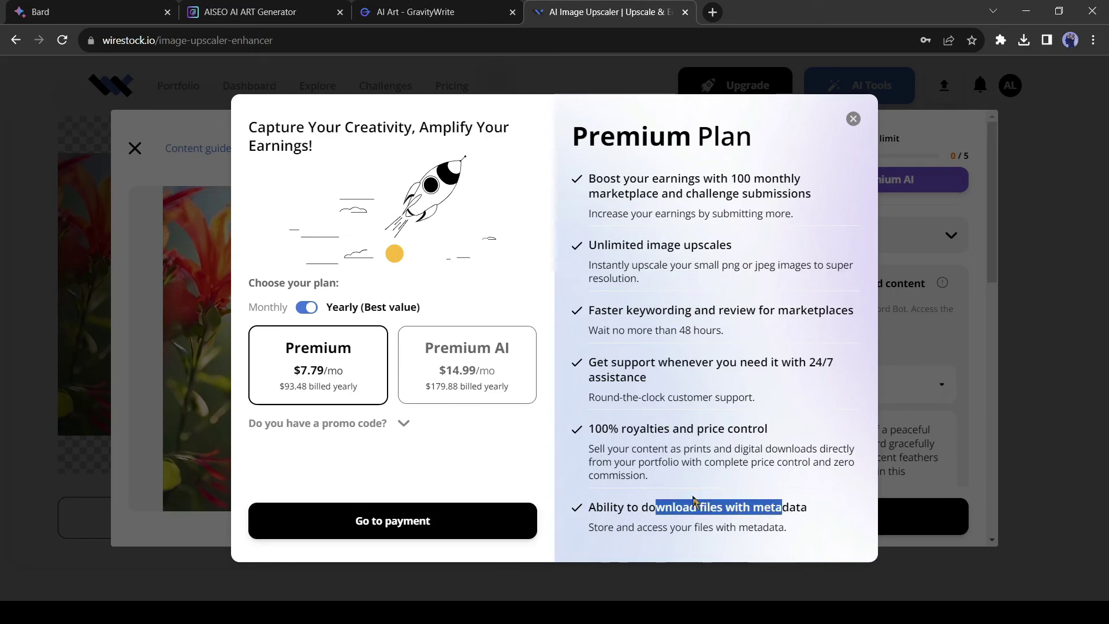
left_click(675, 507)
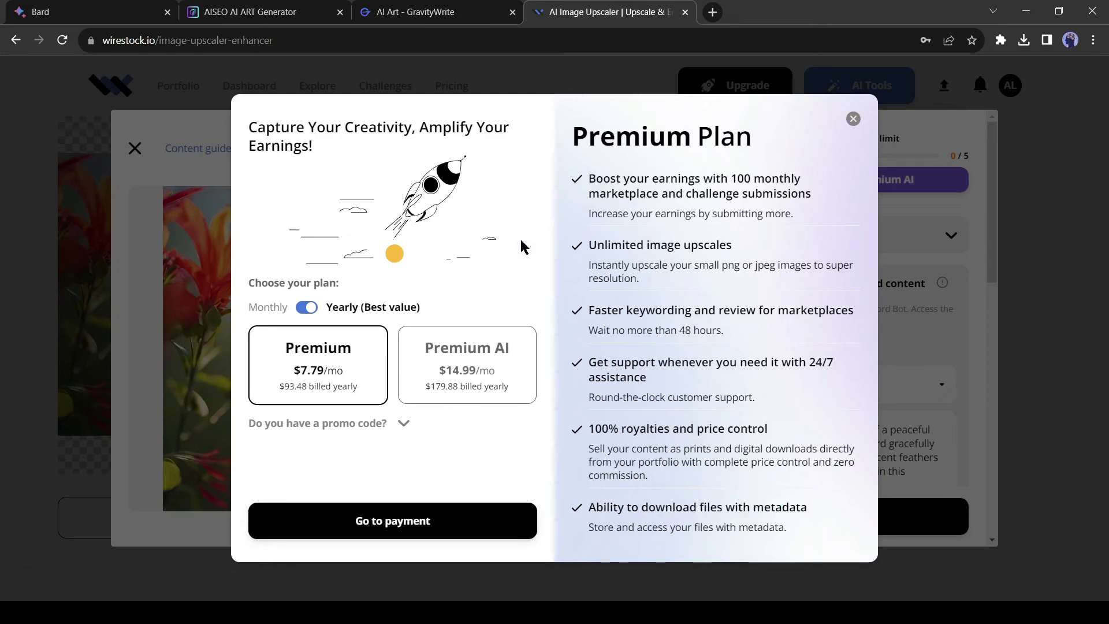
Step: Select the Premium AI plan and review its monthly submission allowance, AI image generation and image reimagining features
left_click(485, 372)
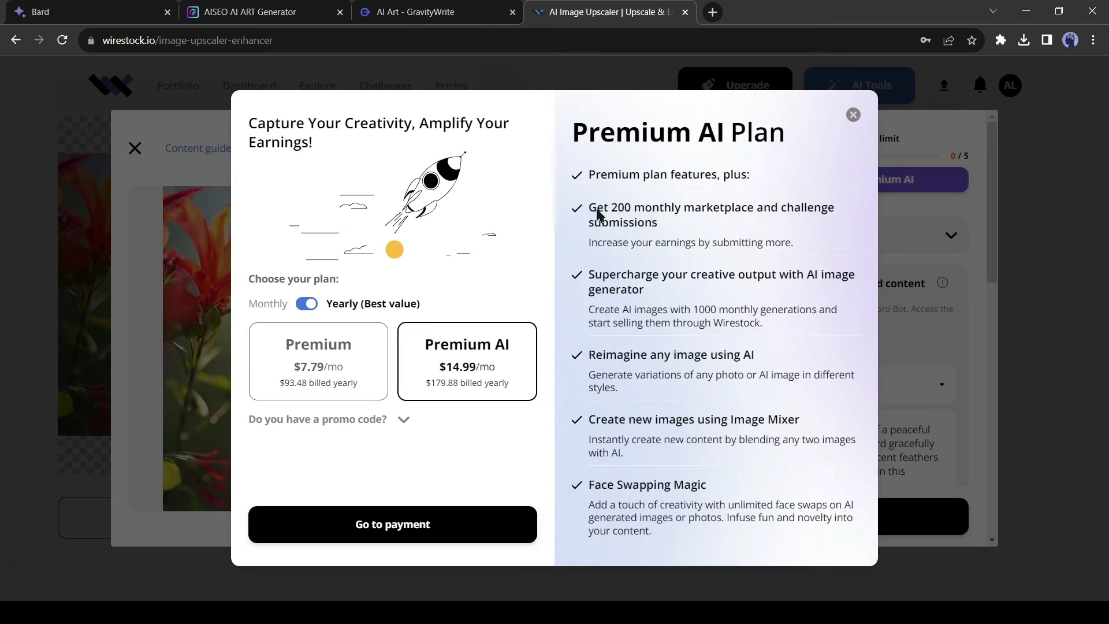
left_click_drag(598, 209, 685, 214)
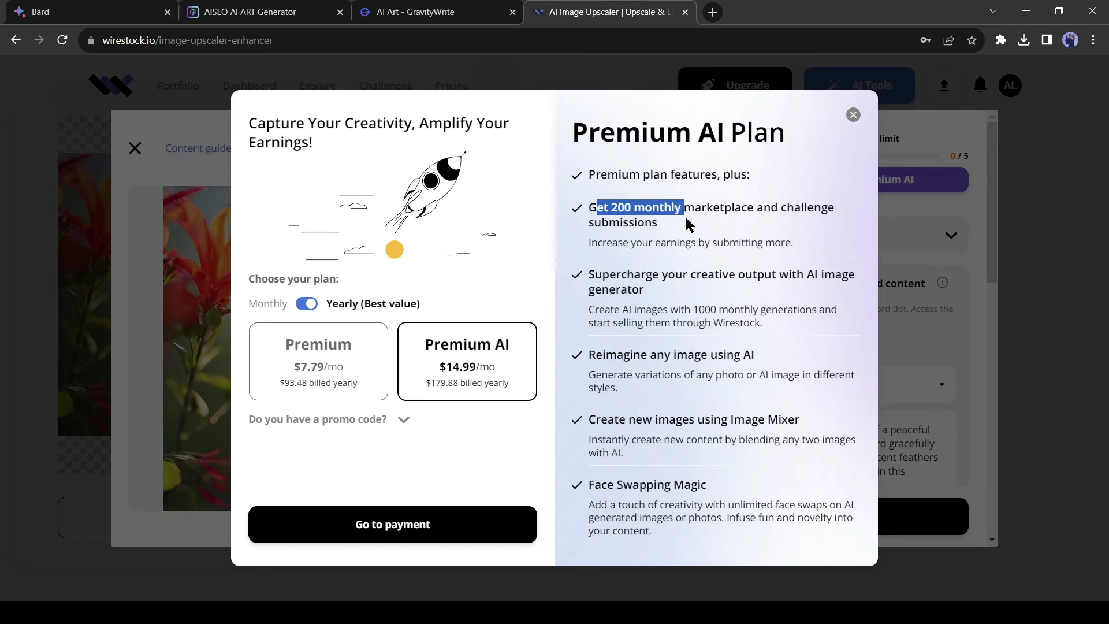
left_click_drag(683, 313, 727, 315)
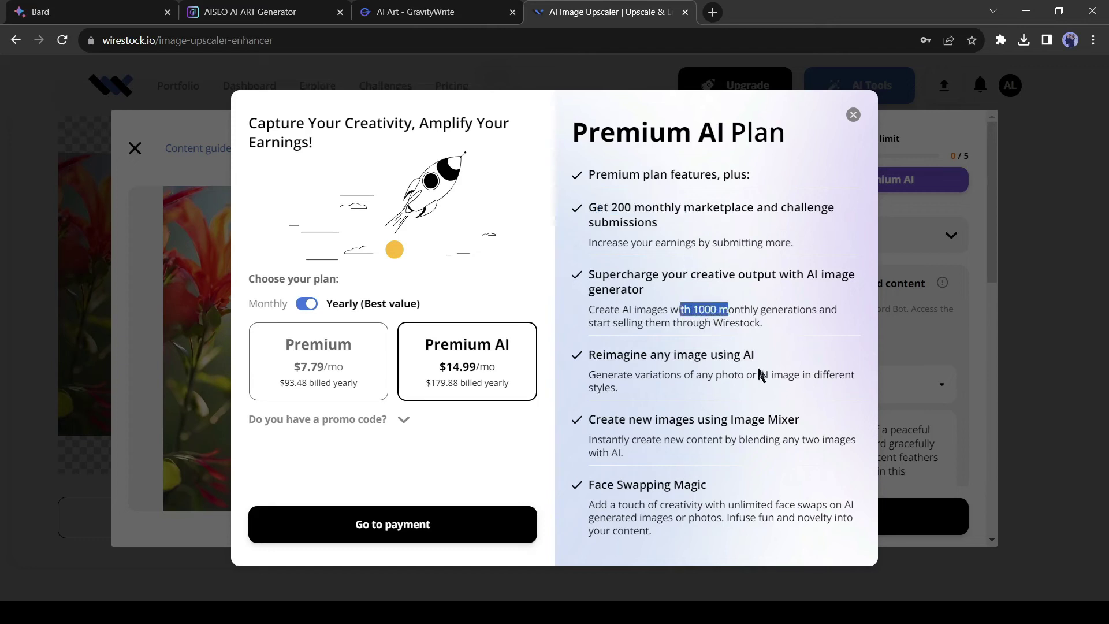
left_click(690, 377)
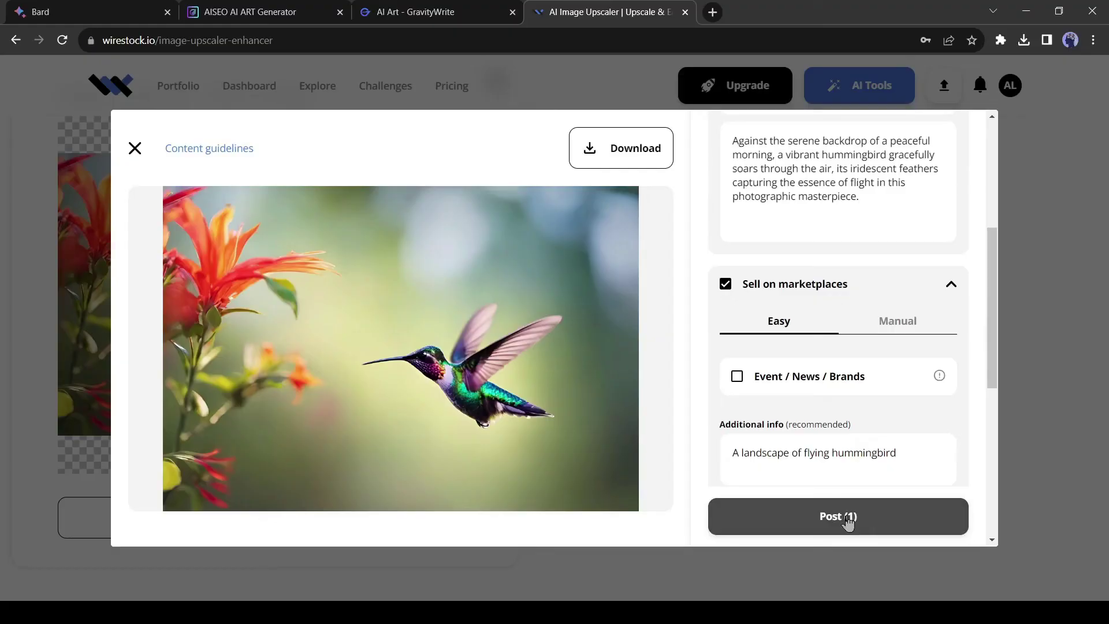
Step: Post the hummingbird image with its caption and marketplace listing details
left_click(848, 520)
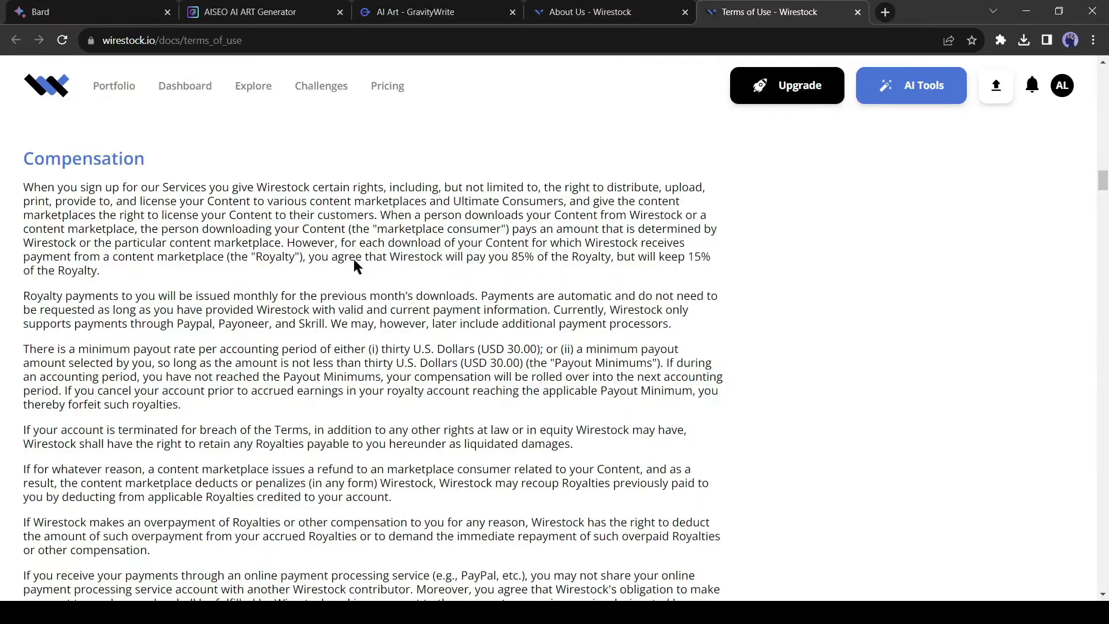
Step: Read the Compensation section of Wirestock's Terms of Use, focusing on the payment split and example for Print purchases
scroll(232, 314, "down", 6)
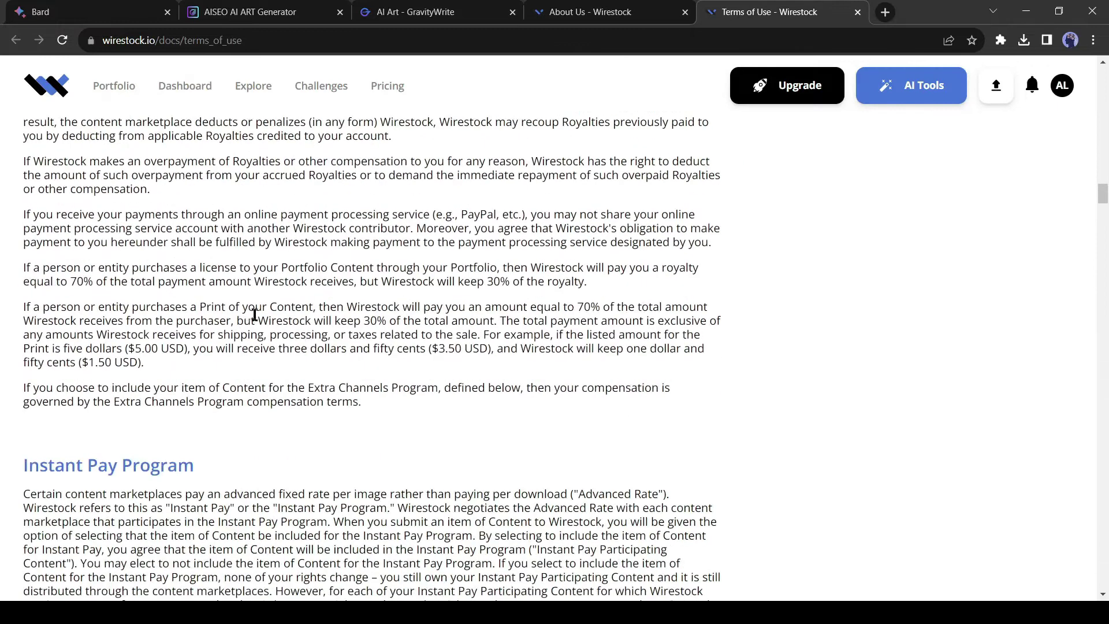
left_click_drag(31, 309, 705, 310)
left_click_drag(258, 321, 484, 322)
left_click_drag(116, 349, 267, 382)
left_click(268, 382)
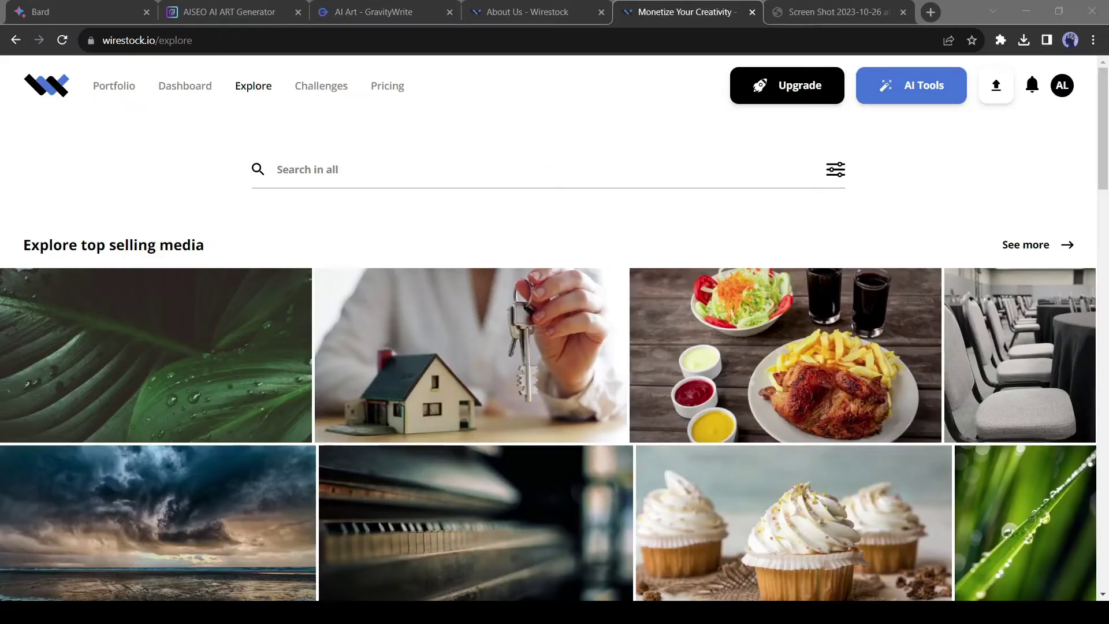
Step: Browse the Explore page's top selling media, top selling AI content and AI images with prompts
scroll(586, 342, "down", 15)
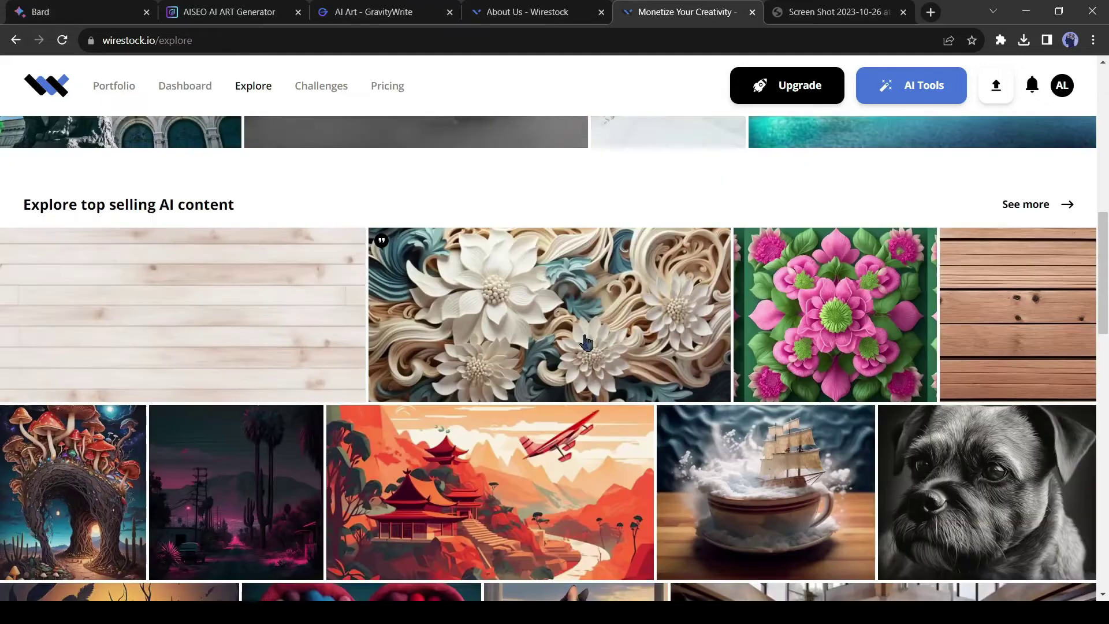
scroll(586, 343, "down", 6)
scroll(942, 364, "up", 18)
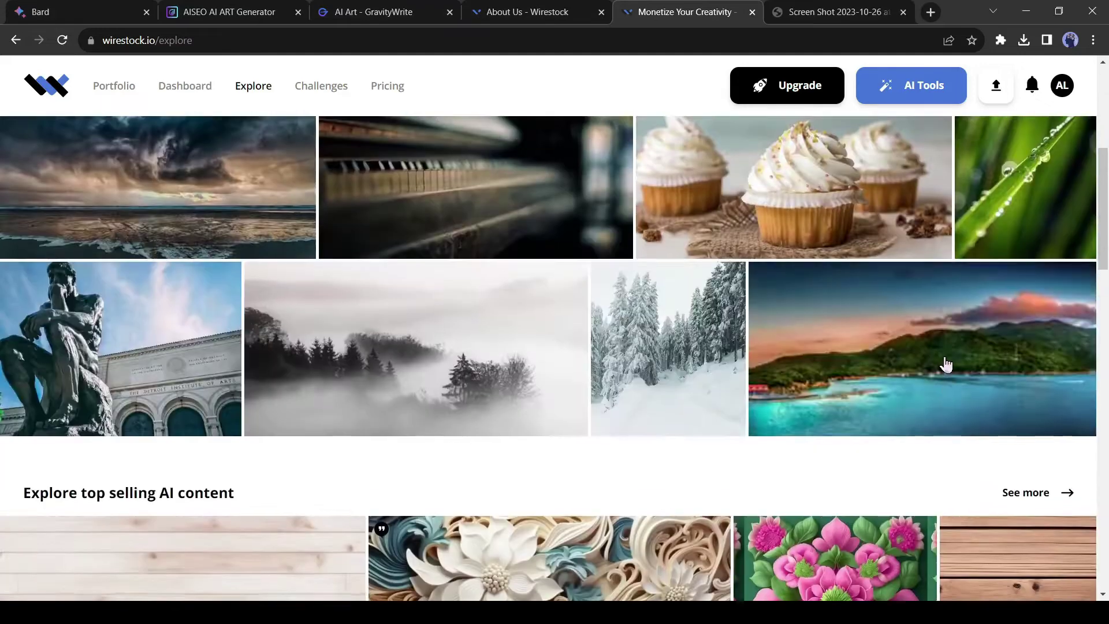
scroll(942, 364, "up", 2)
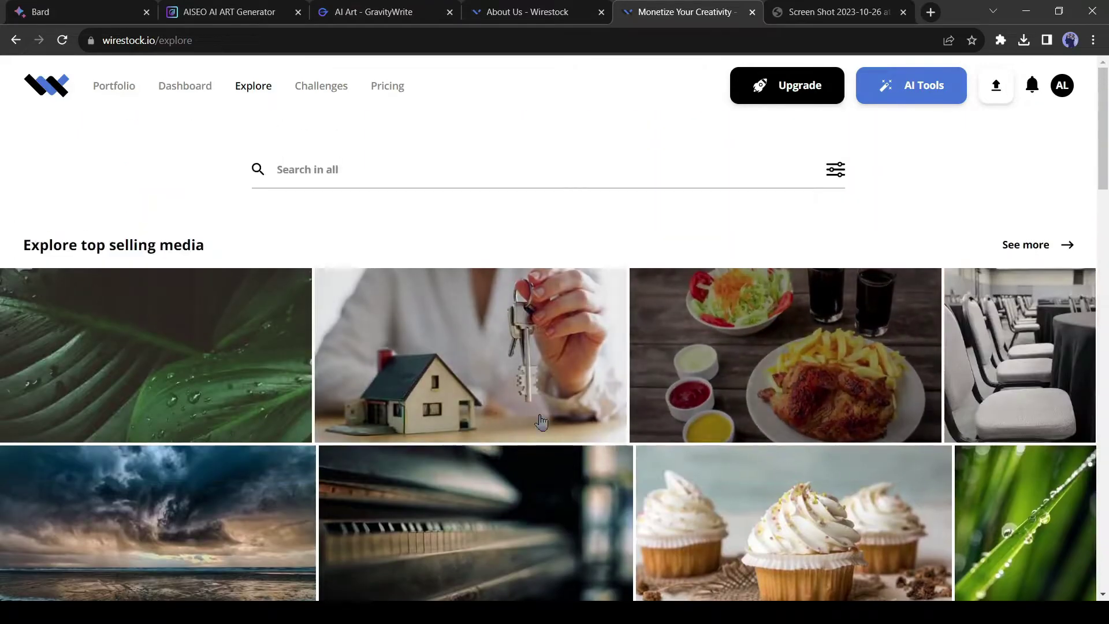
scroll(1053, 423, "down", 18)
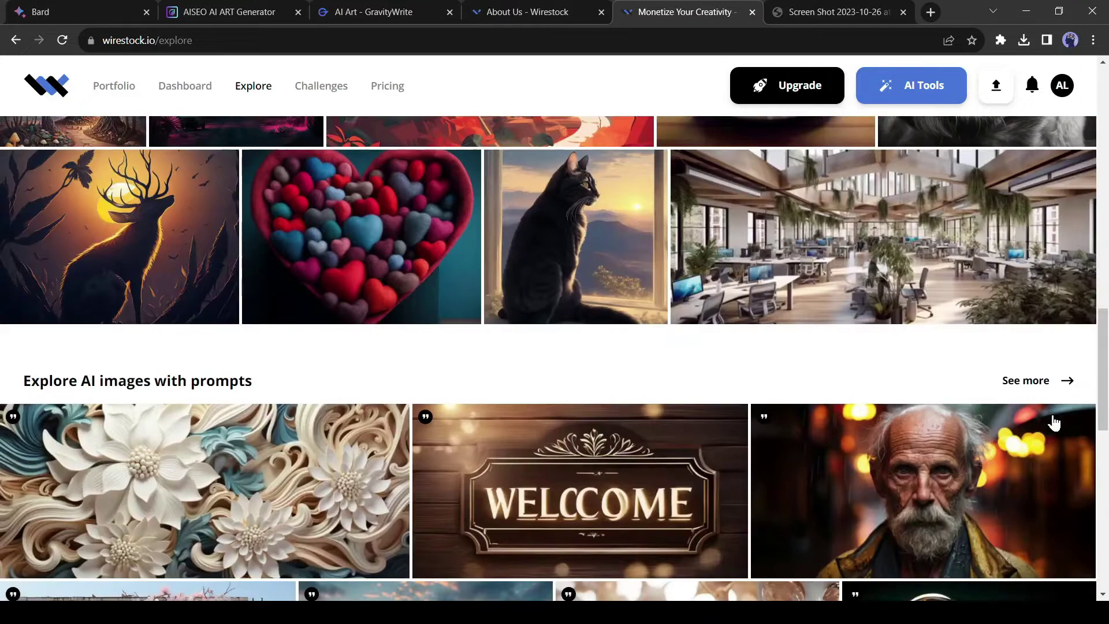
scroll(1053, 424, "down", 8)
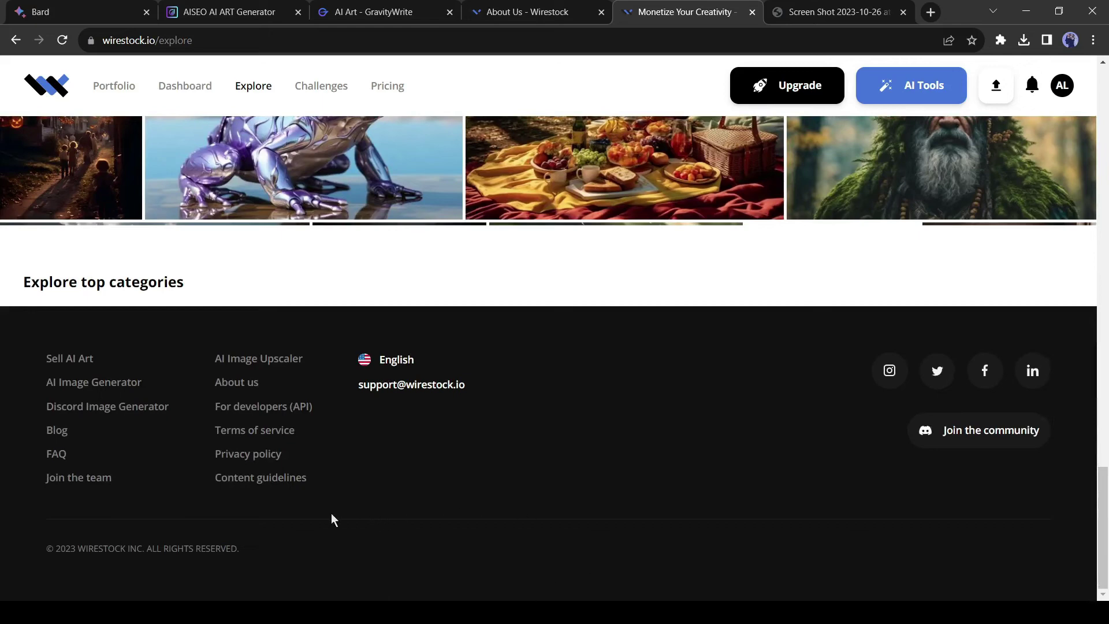
scroll(332, 519, "up", 15)
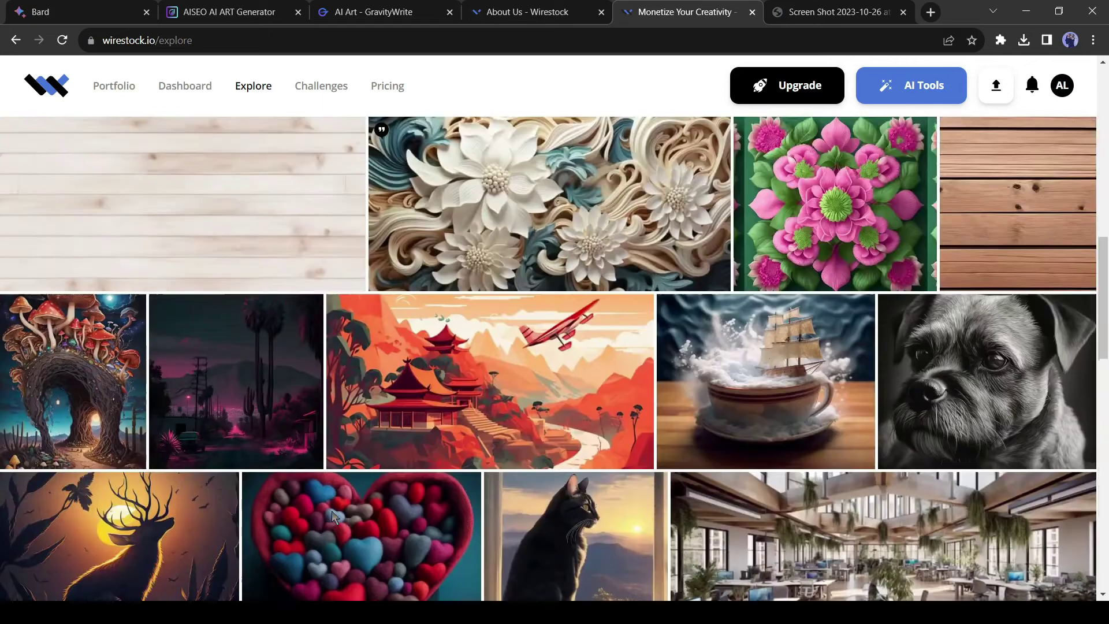
scroll(332, 518, "up", 10)
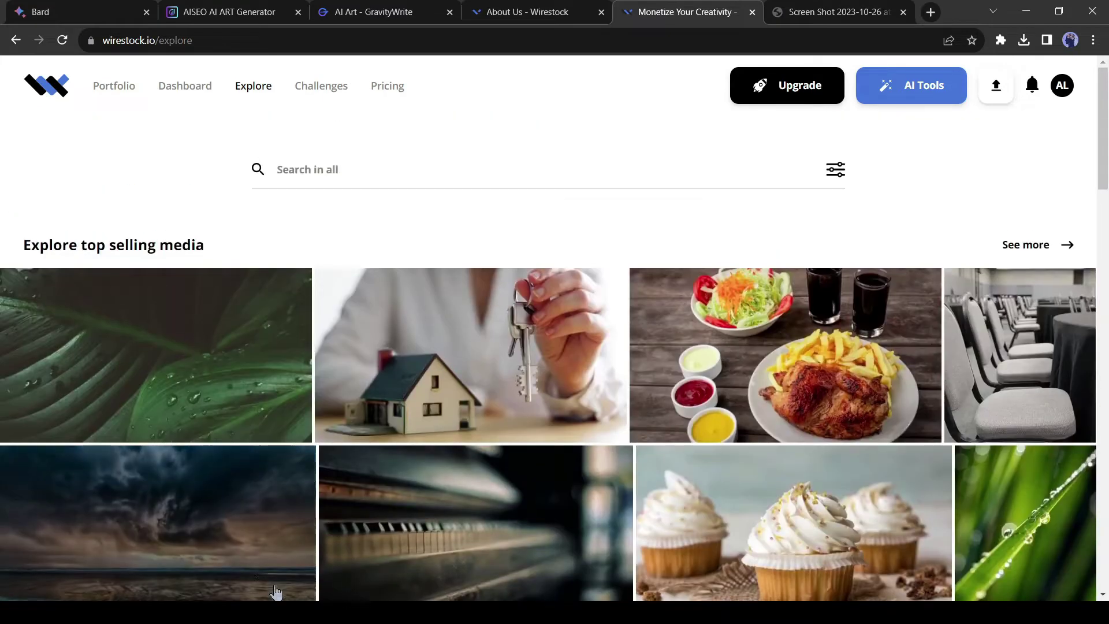